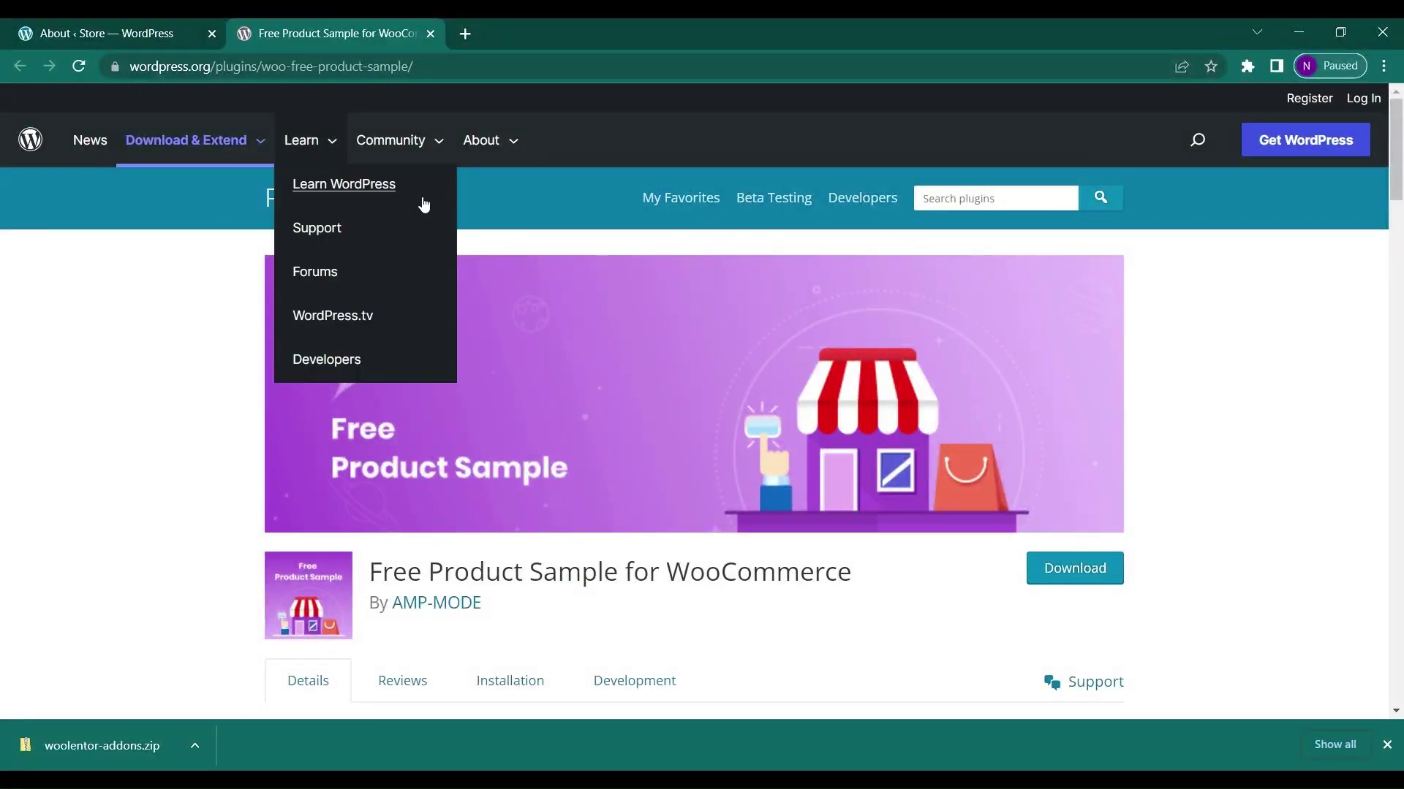
Step: Dismiss the download bar and review the plugin listing: version 2.2.9, 500+ active installations
left_click(1384, 743)
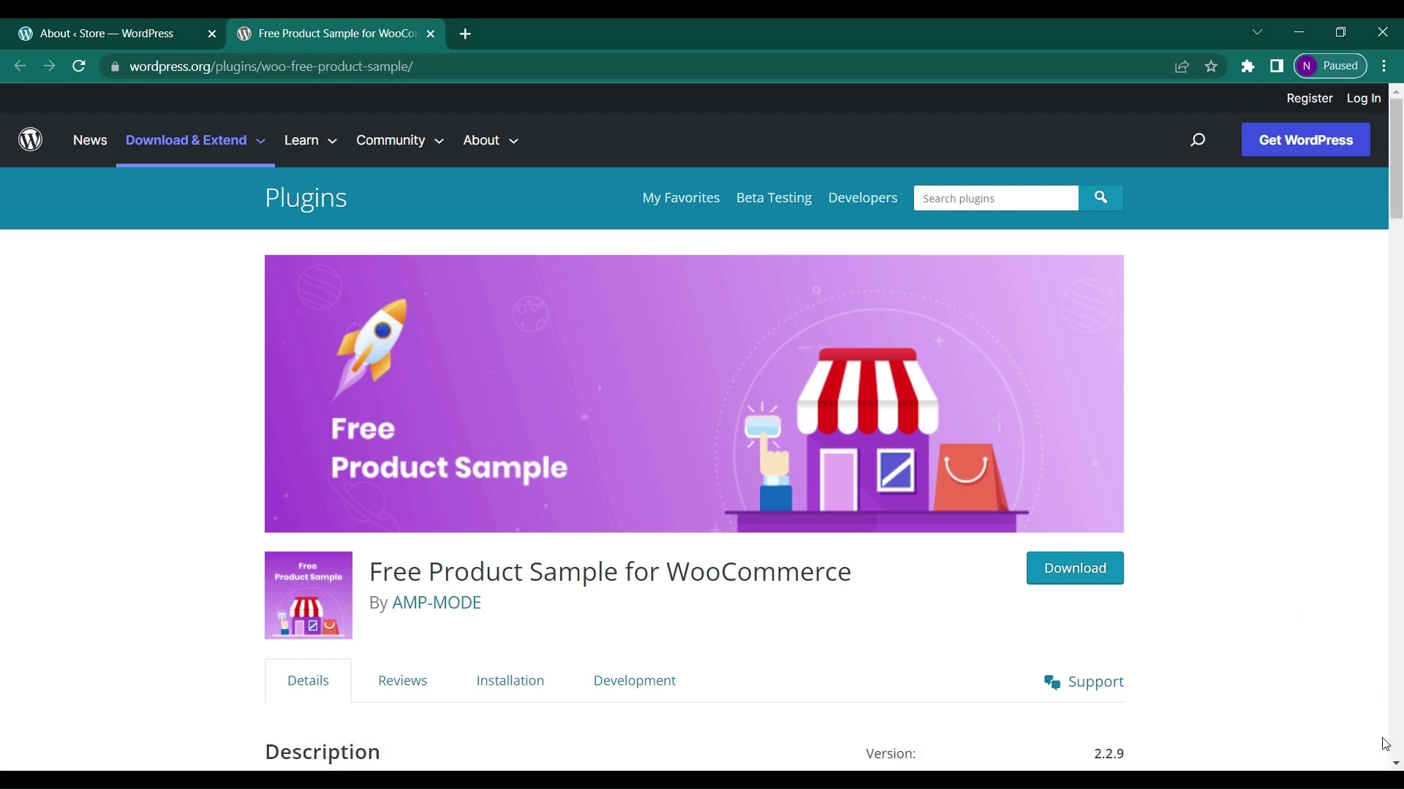
scroll(1150, 630, "down", 2)
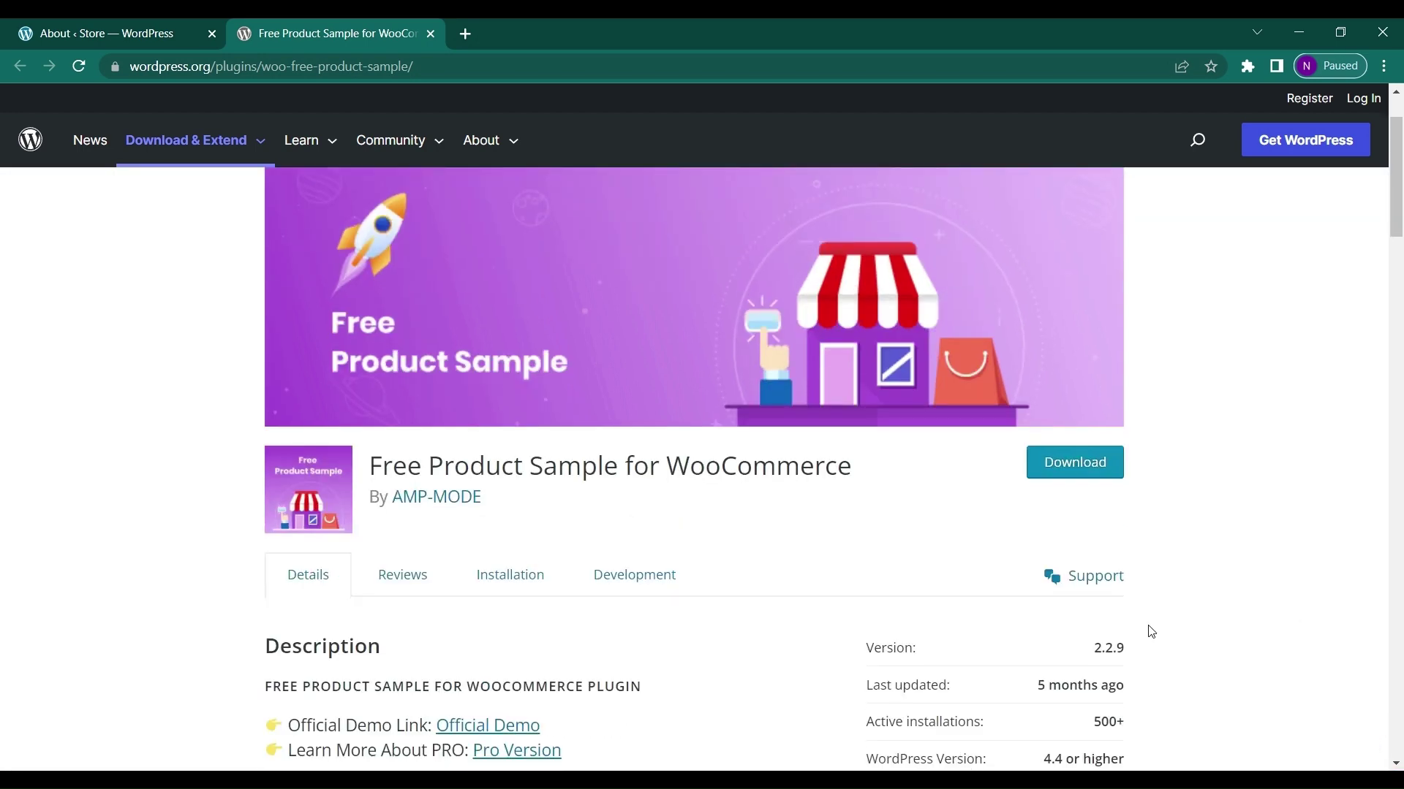
scroll(1147, 630, "up", 1)
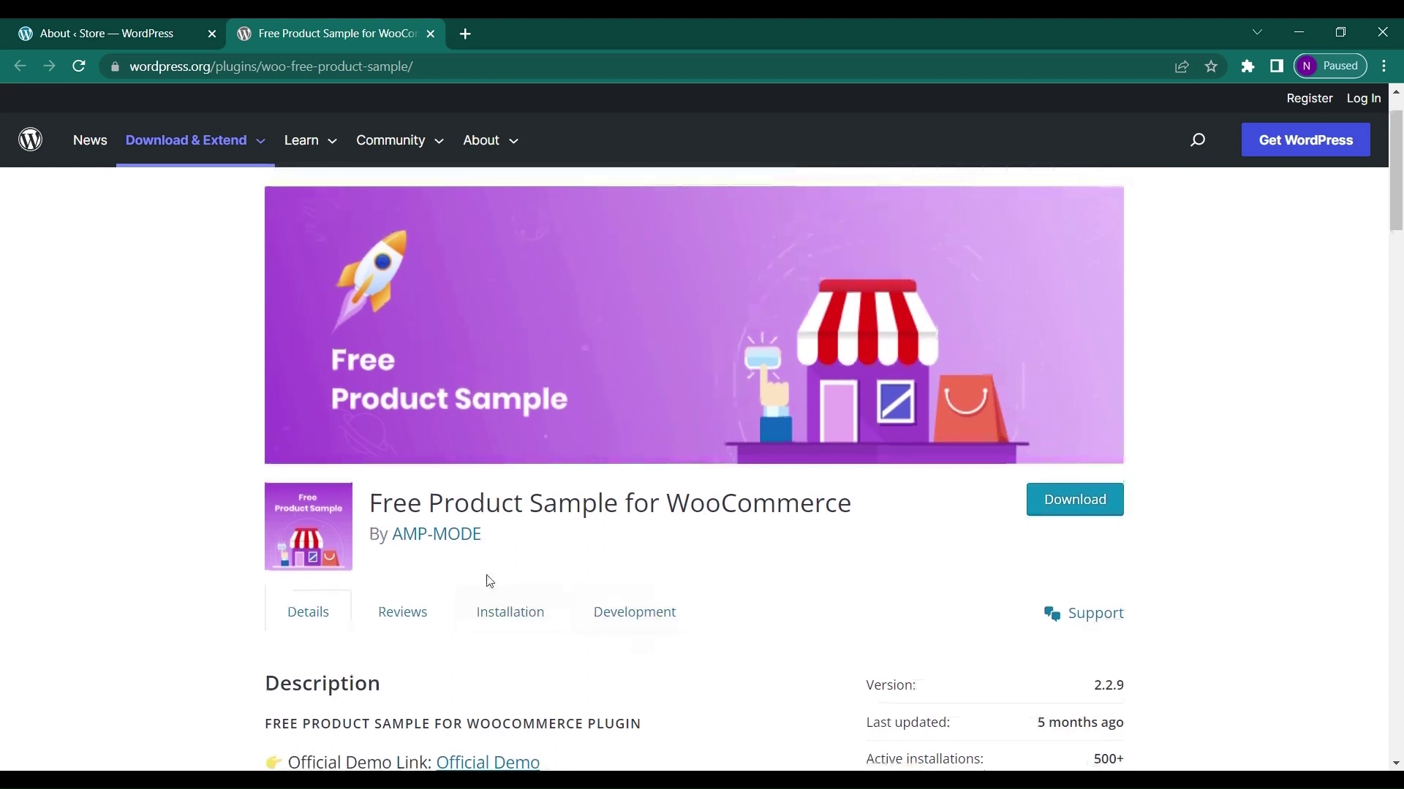
scroll(500, 579, "down", 1)
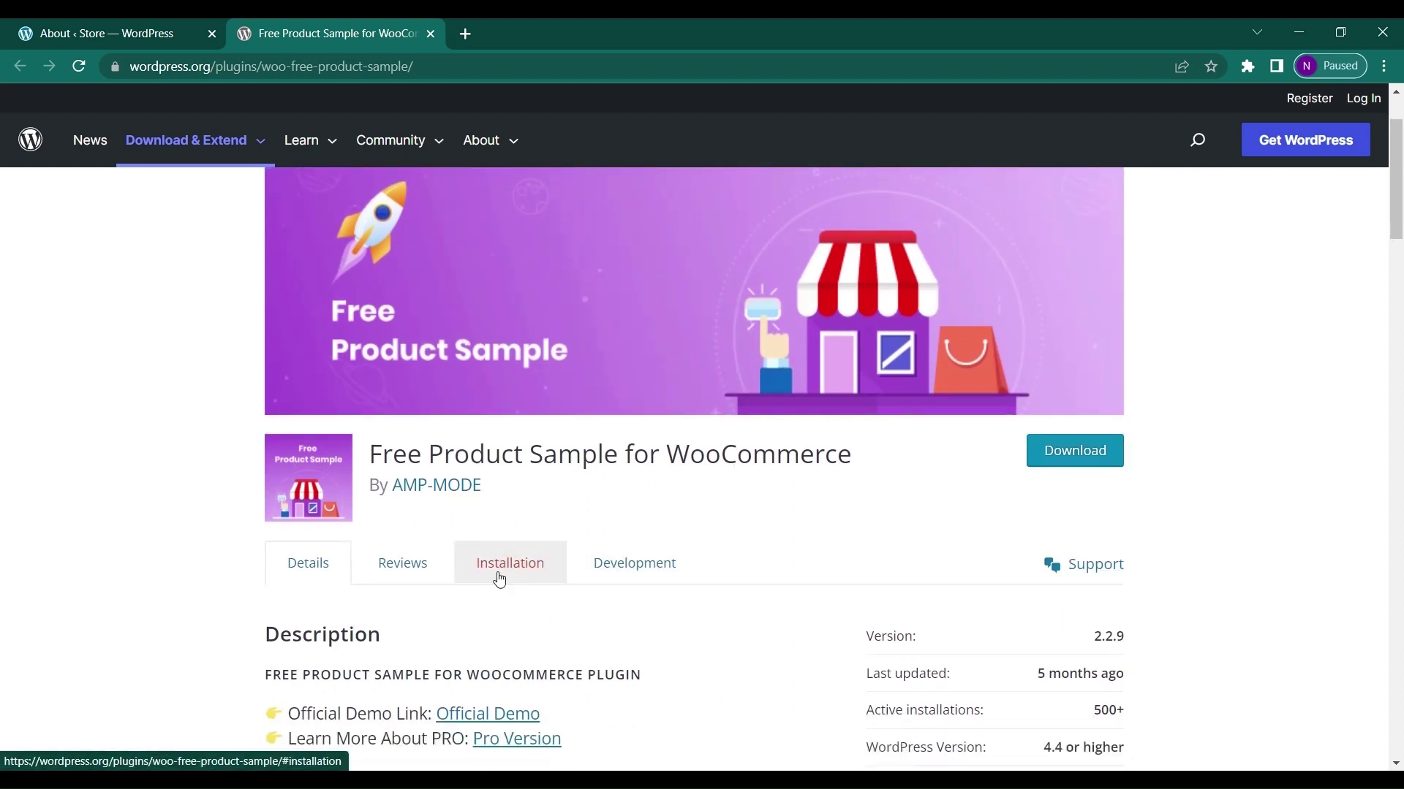
scroll(371, 534, "down", 2)
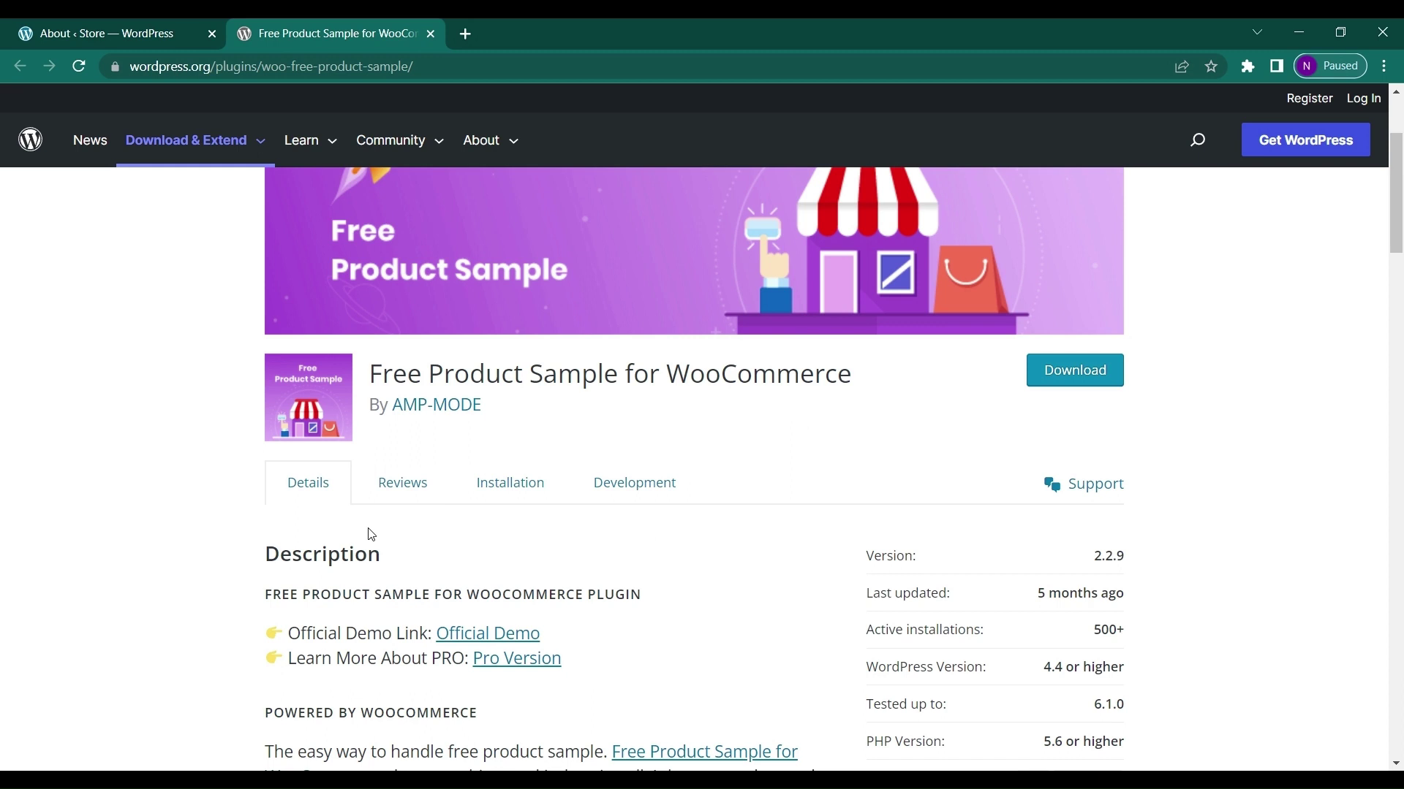
scroll(371, 534, "up", 1)
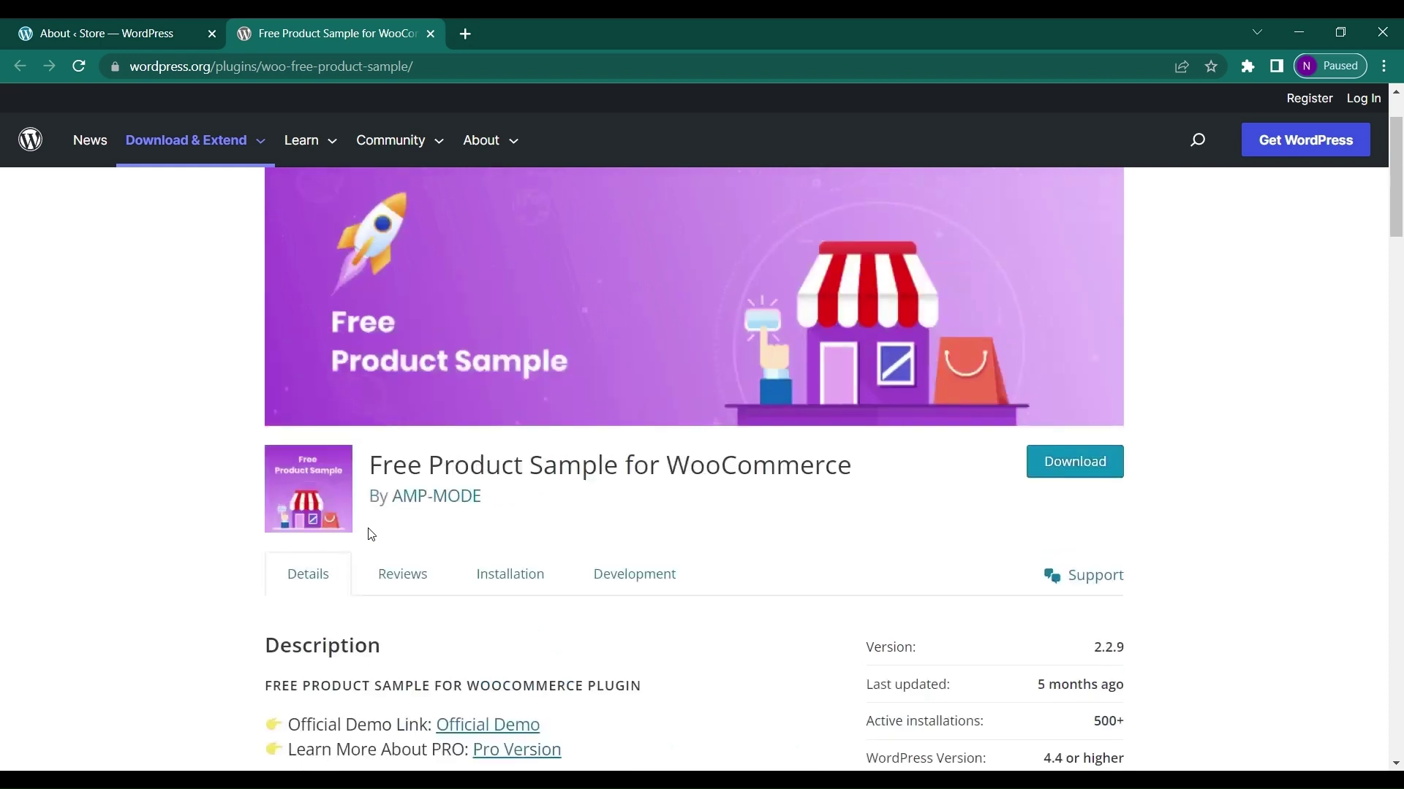
scroll(371, 534, "up", 1)
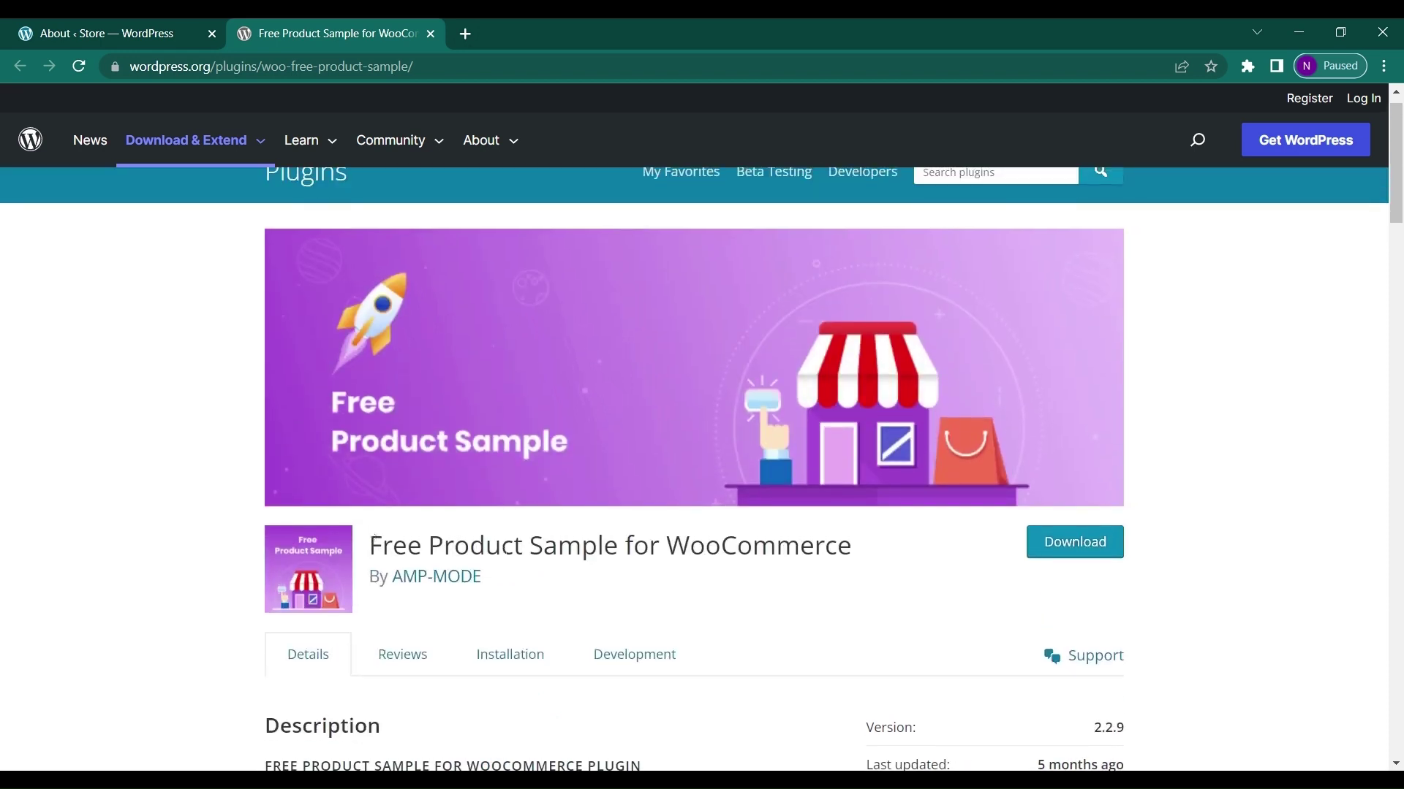
scroll(695, 439, "down", 1)
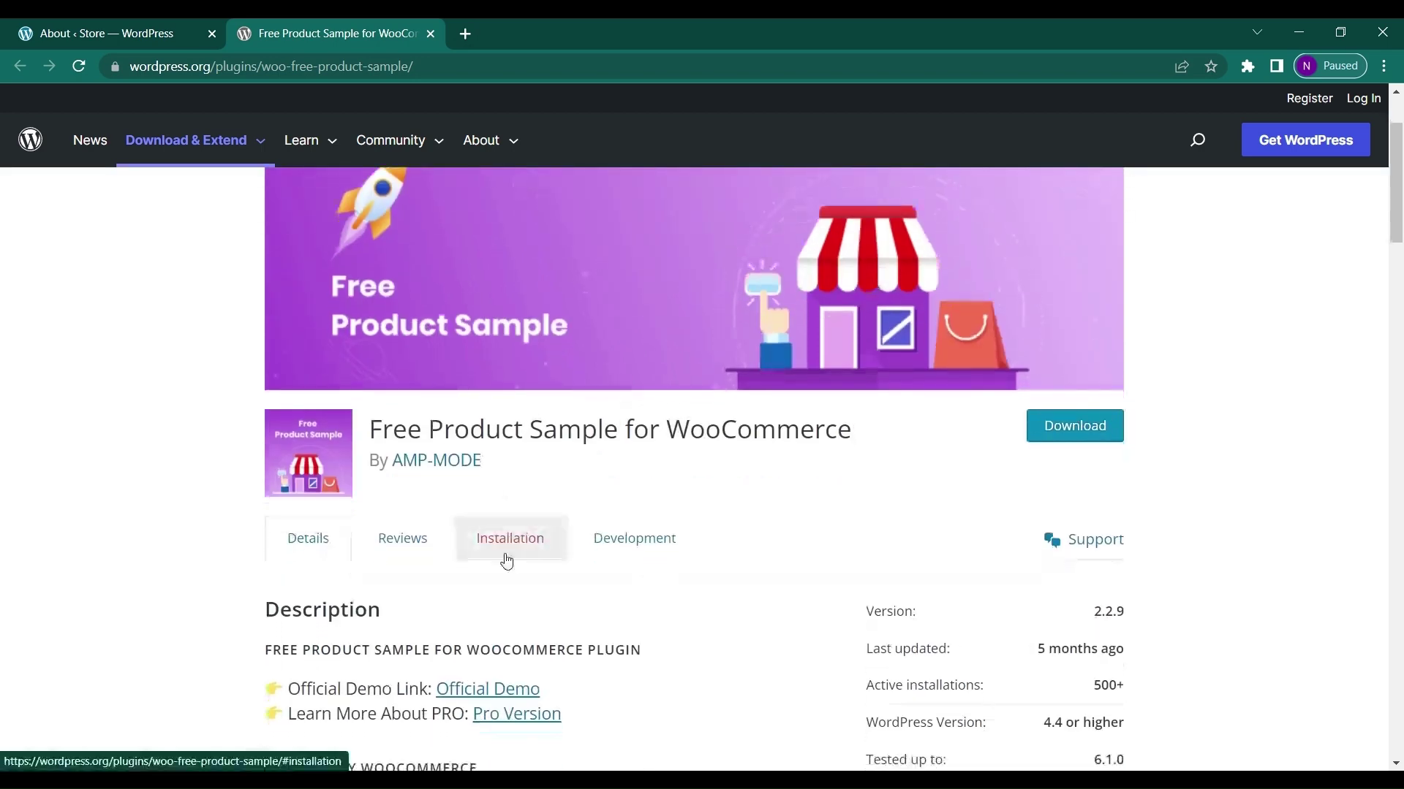
scroll(408, 445, "up", 1)
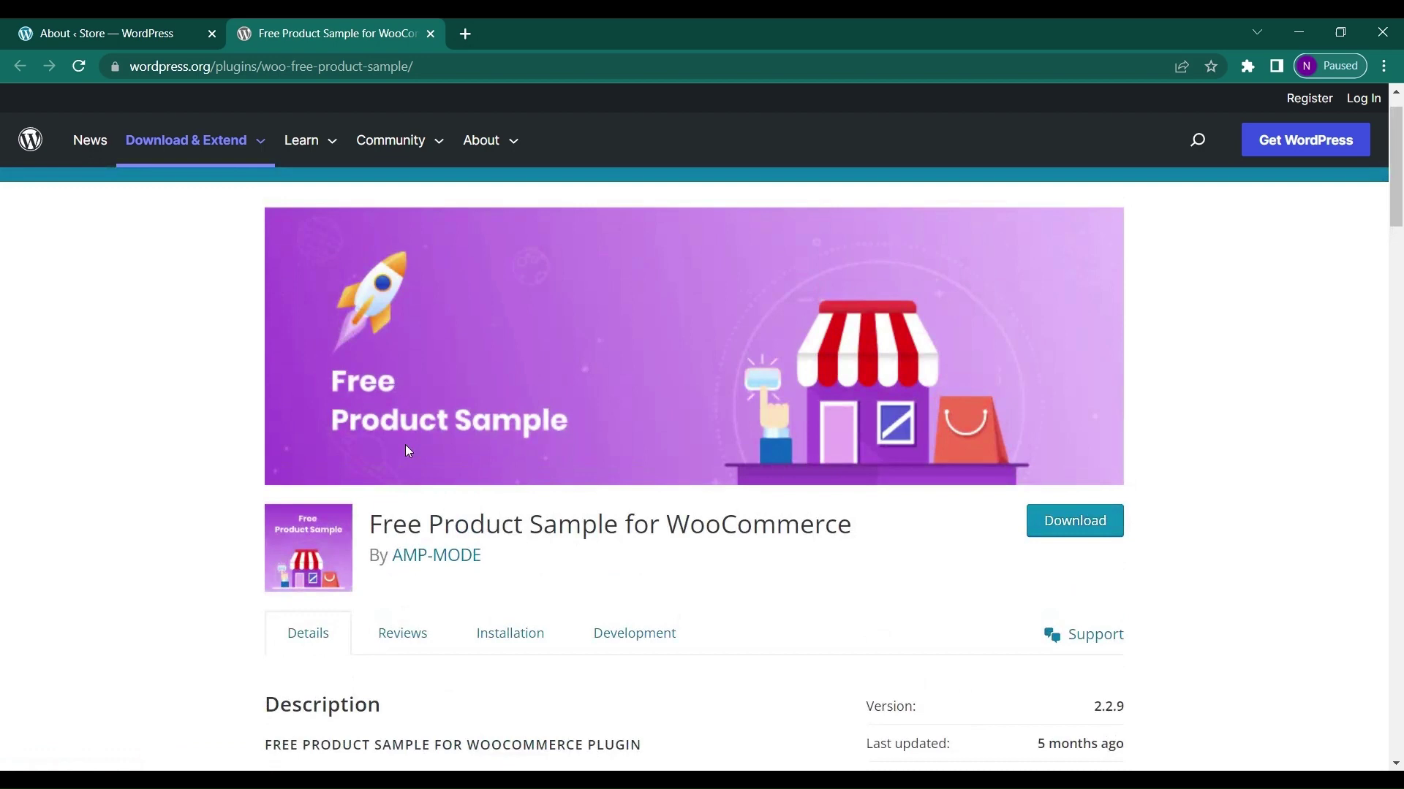
scroll(406, 446, "down", 3)
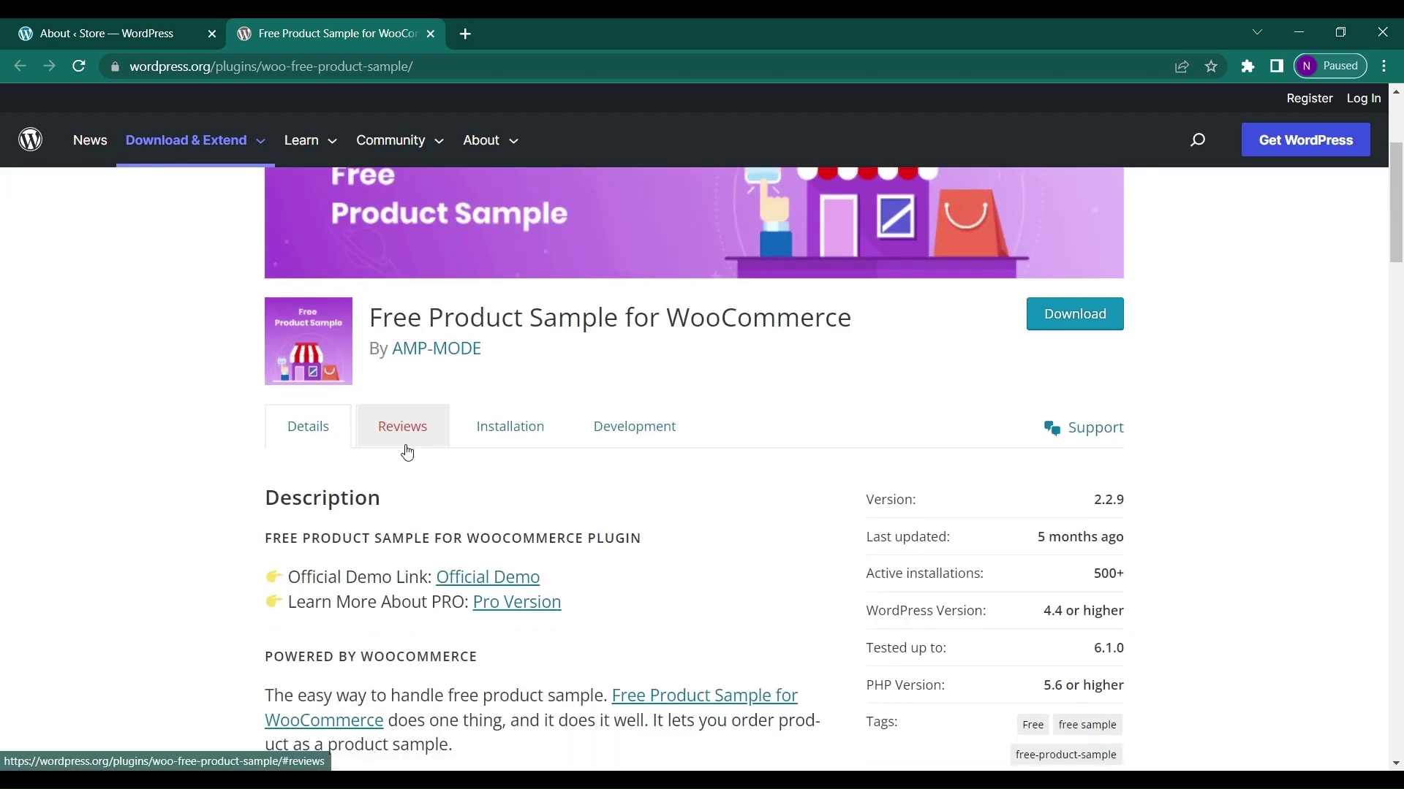
scroll(407, 449, "down", 3)
scroll(406, 445, "up", 7)
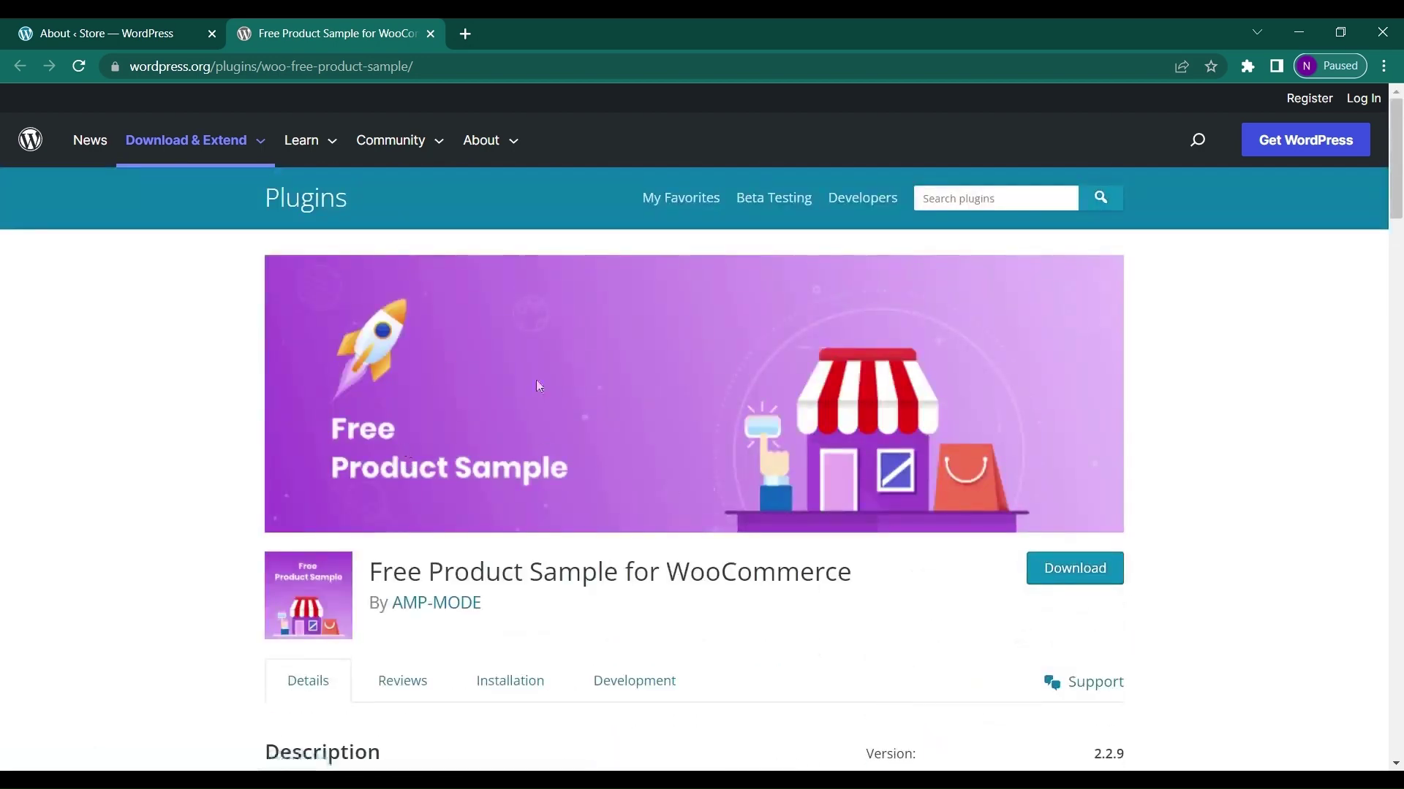
Step: In the store admin, search Add New Plugins for 'free product'
left_click(141, 22)
mouse_move(10, 574)
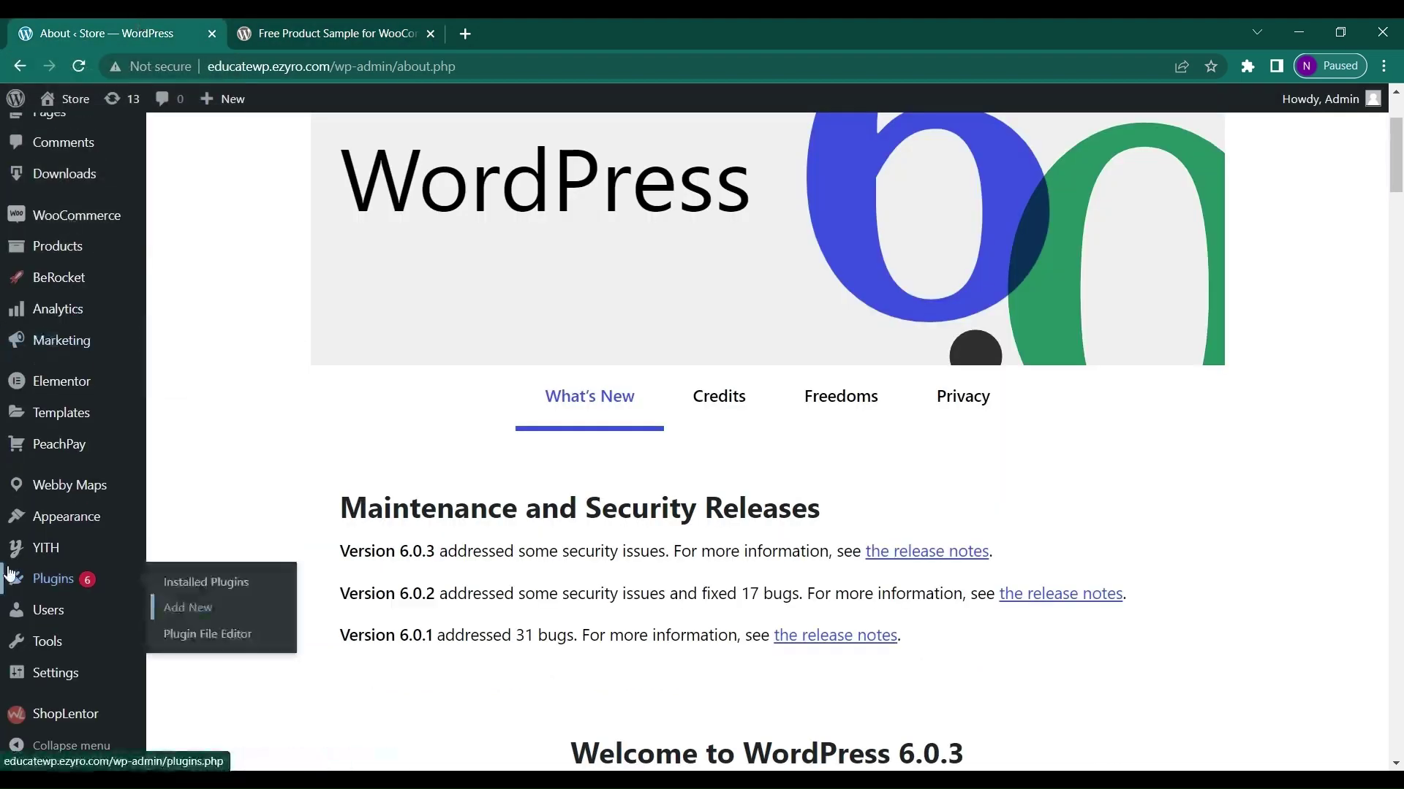
left_click(201, 614)
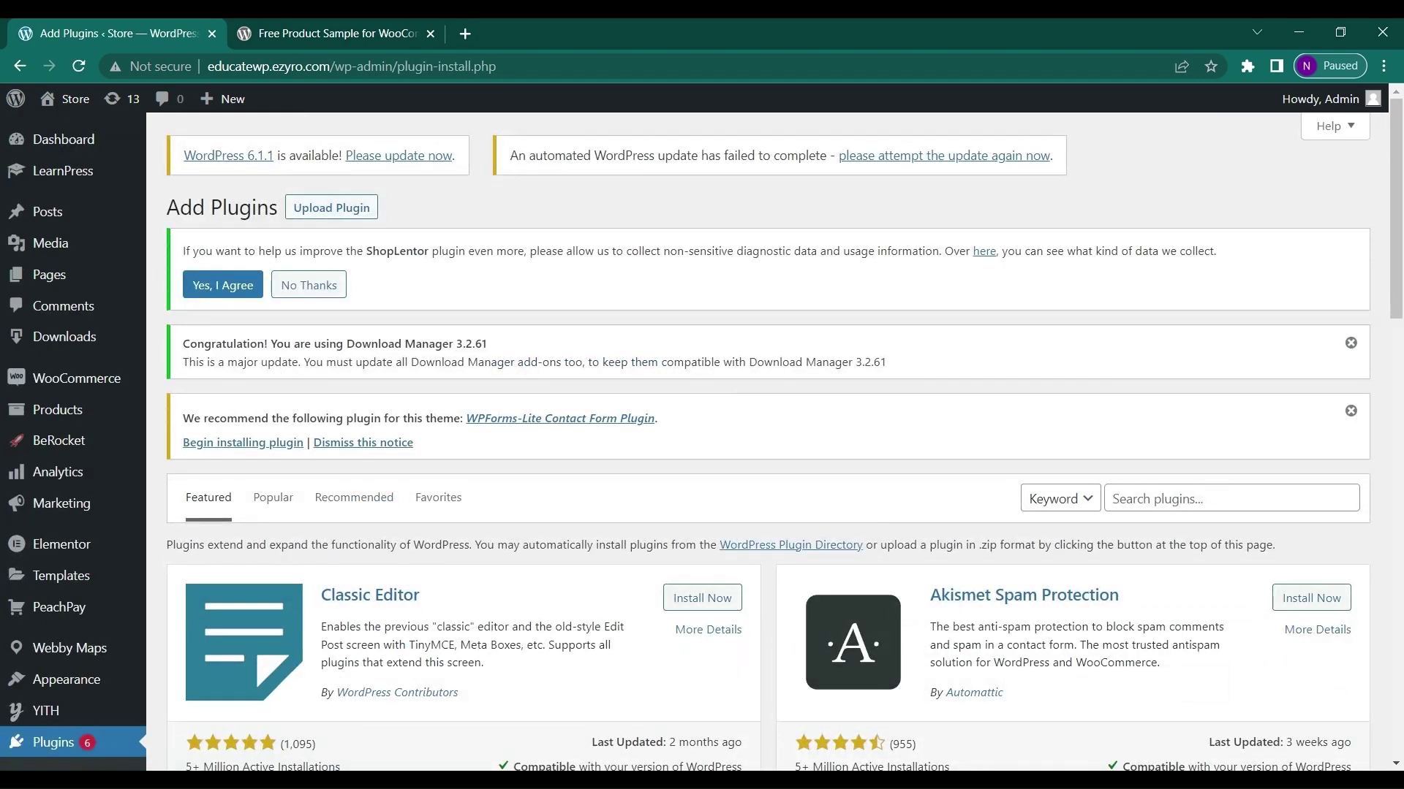
left_click(1209, 488)
type("free")
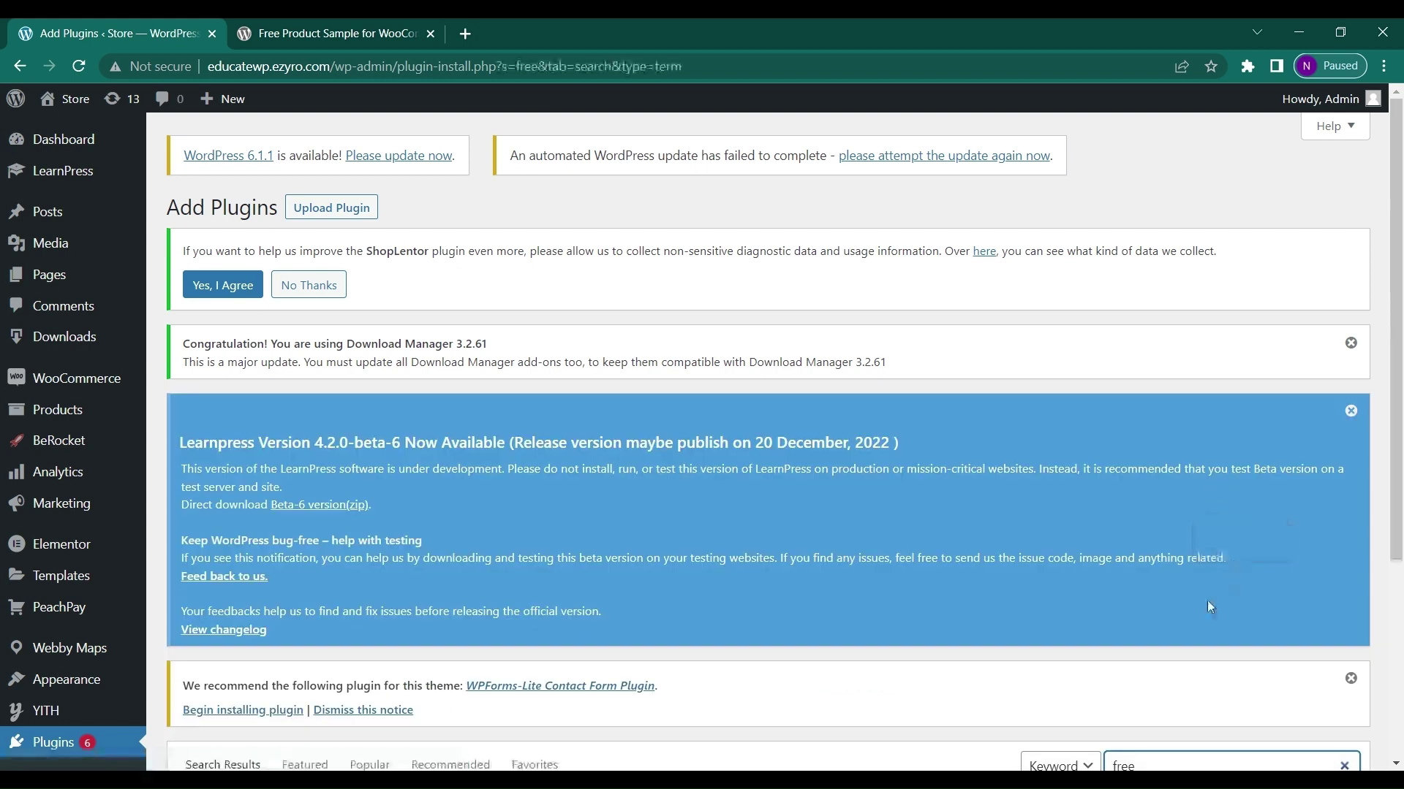
type(" product")
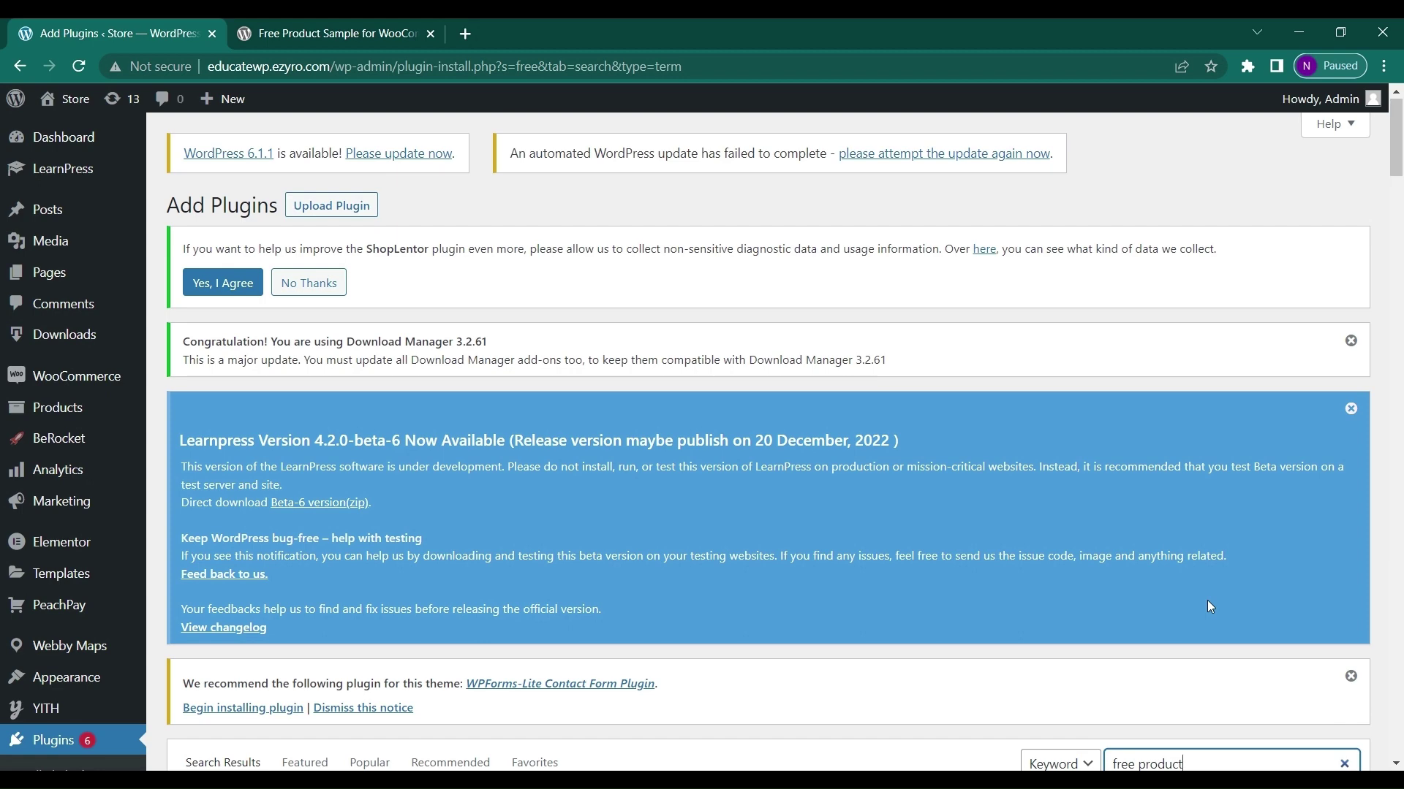
Step: Install Free Product Sample for WooCommerce from the results and activate it
scroll(1208, 599, "down", 2)
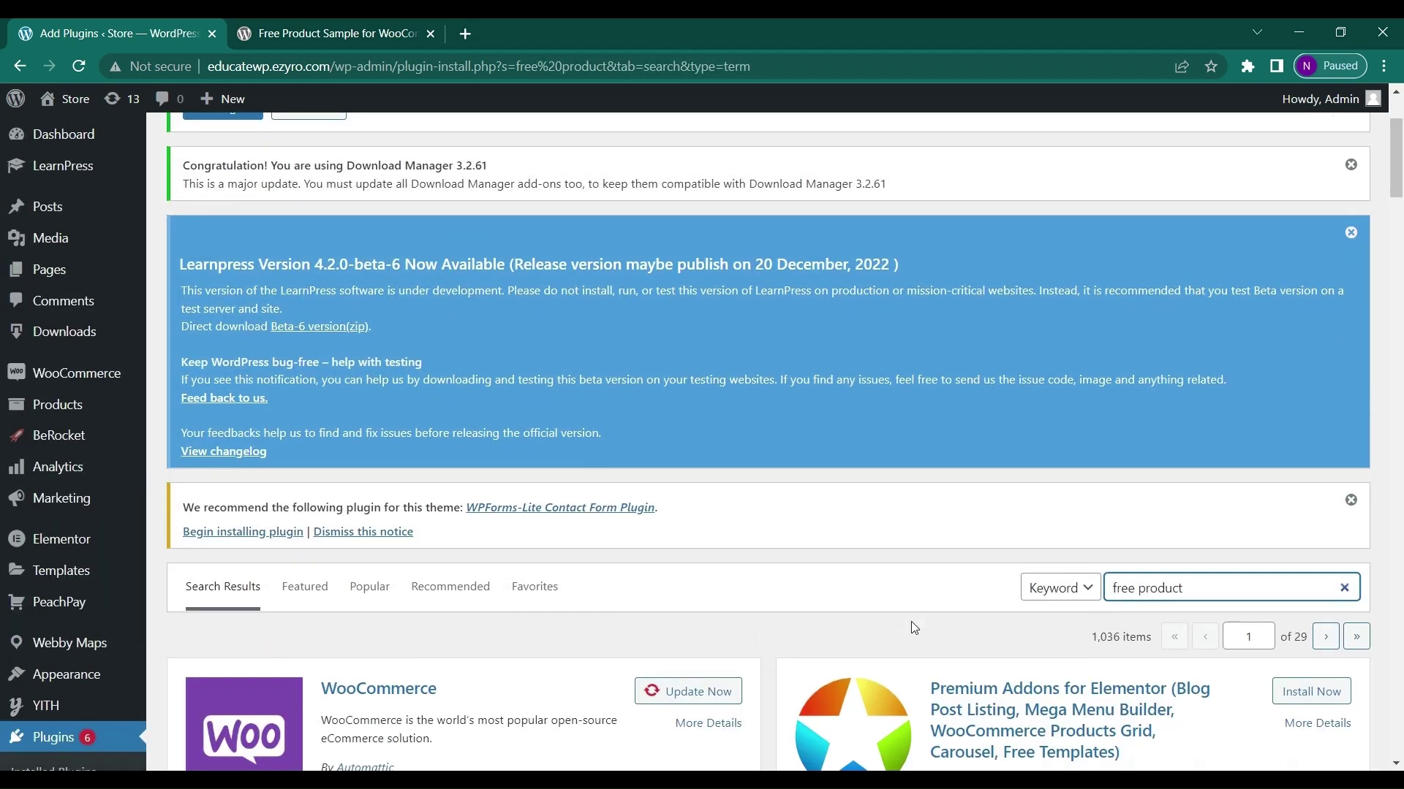
scroll(911, 621, "down", 7)
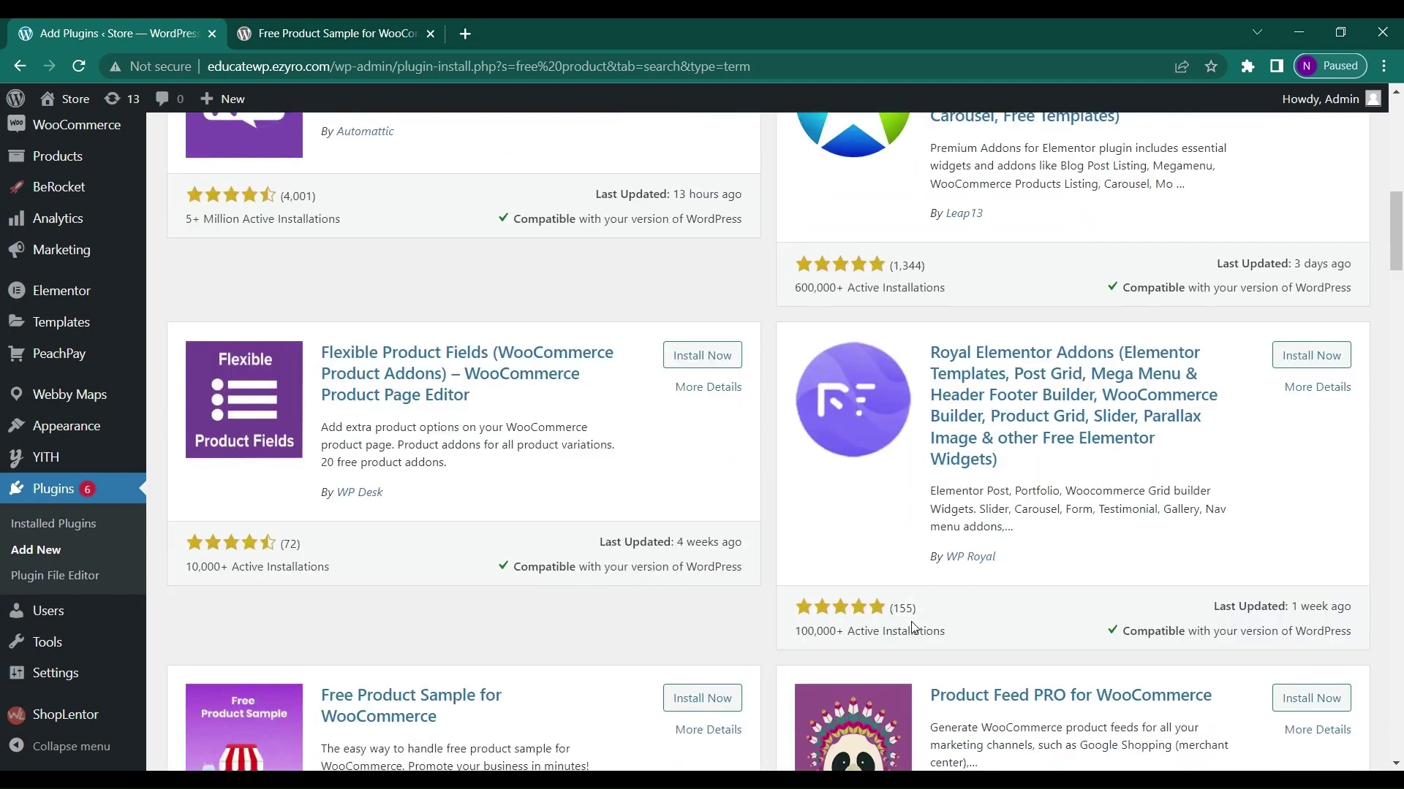
scroll(912, 627, "down", 4)
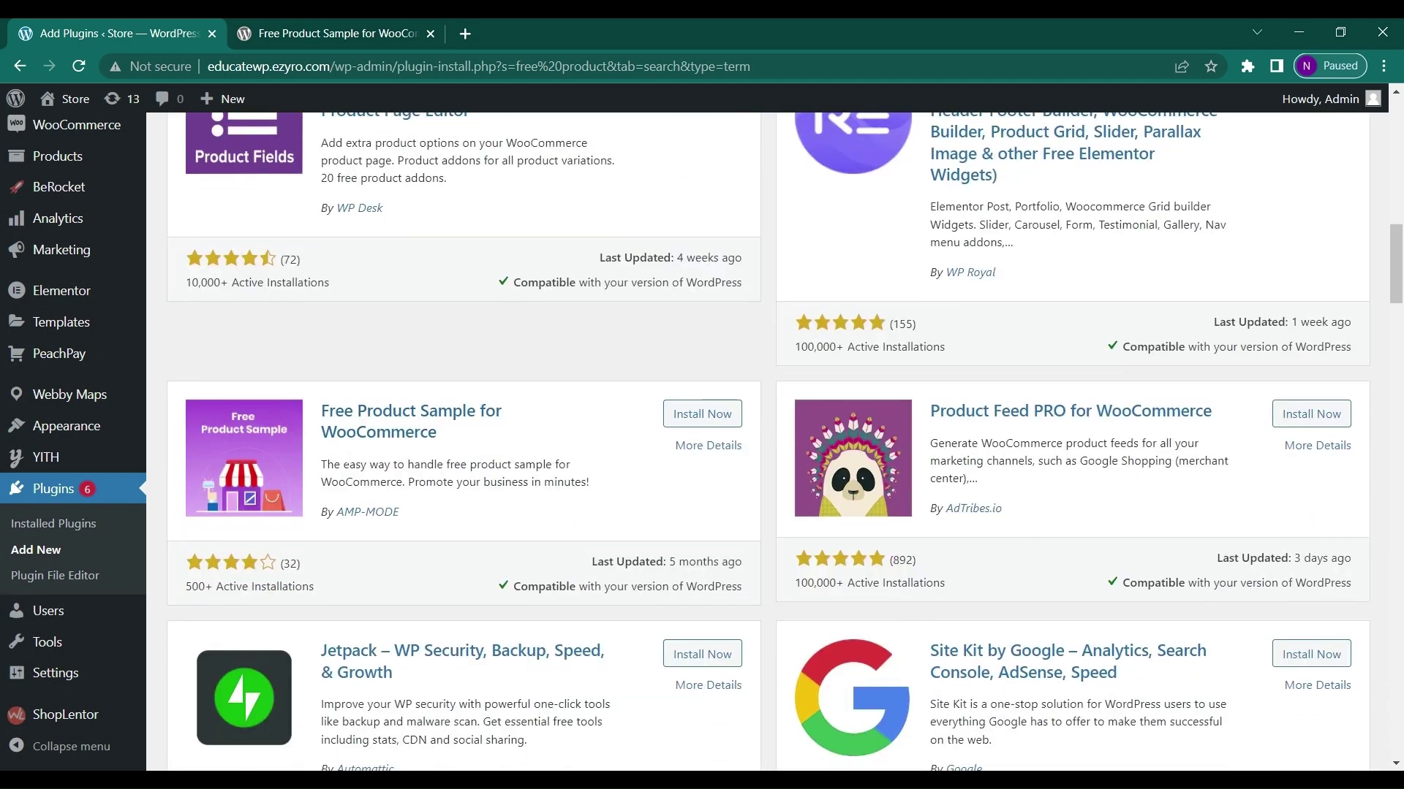
left_click(701, 418)
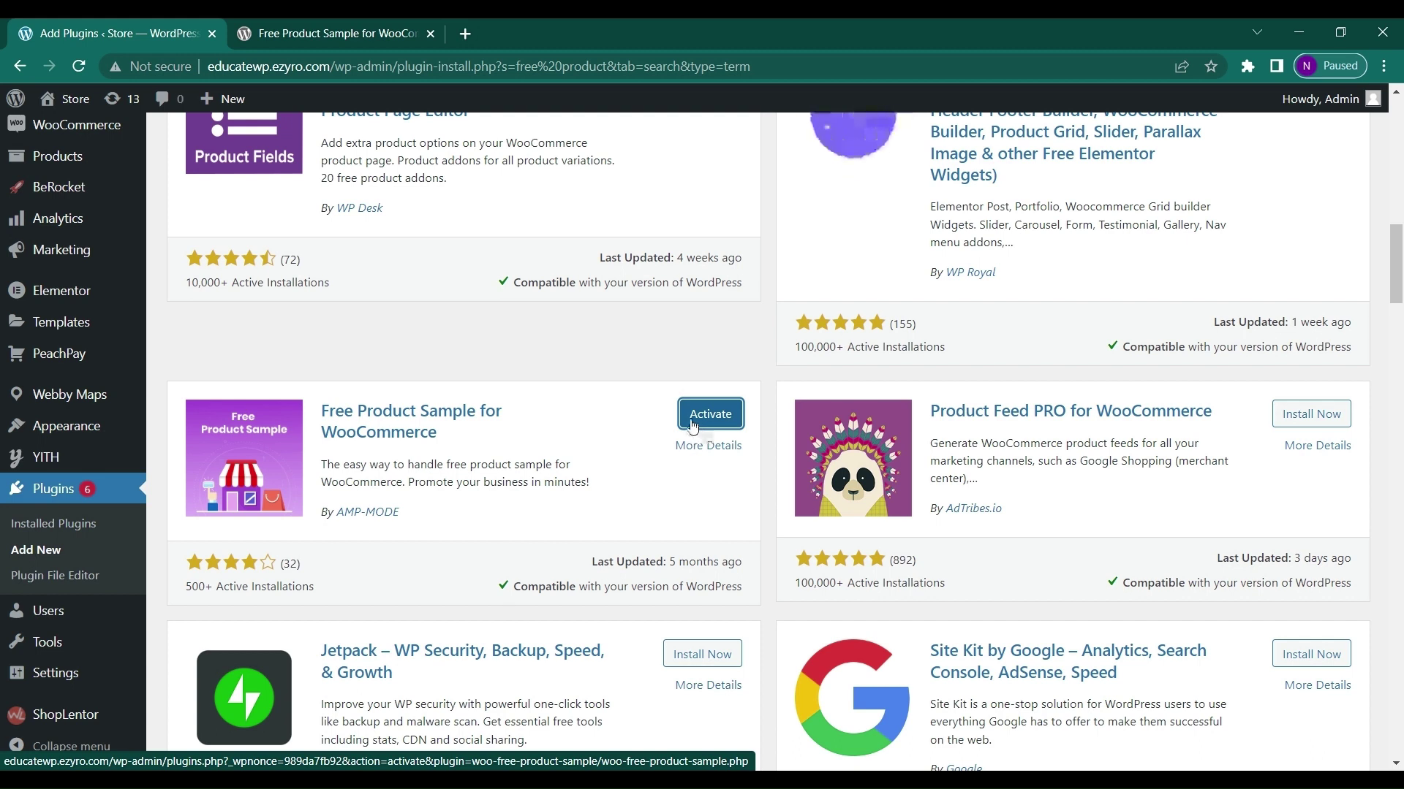
left_click(695, 428)
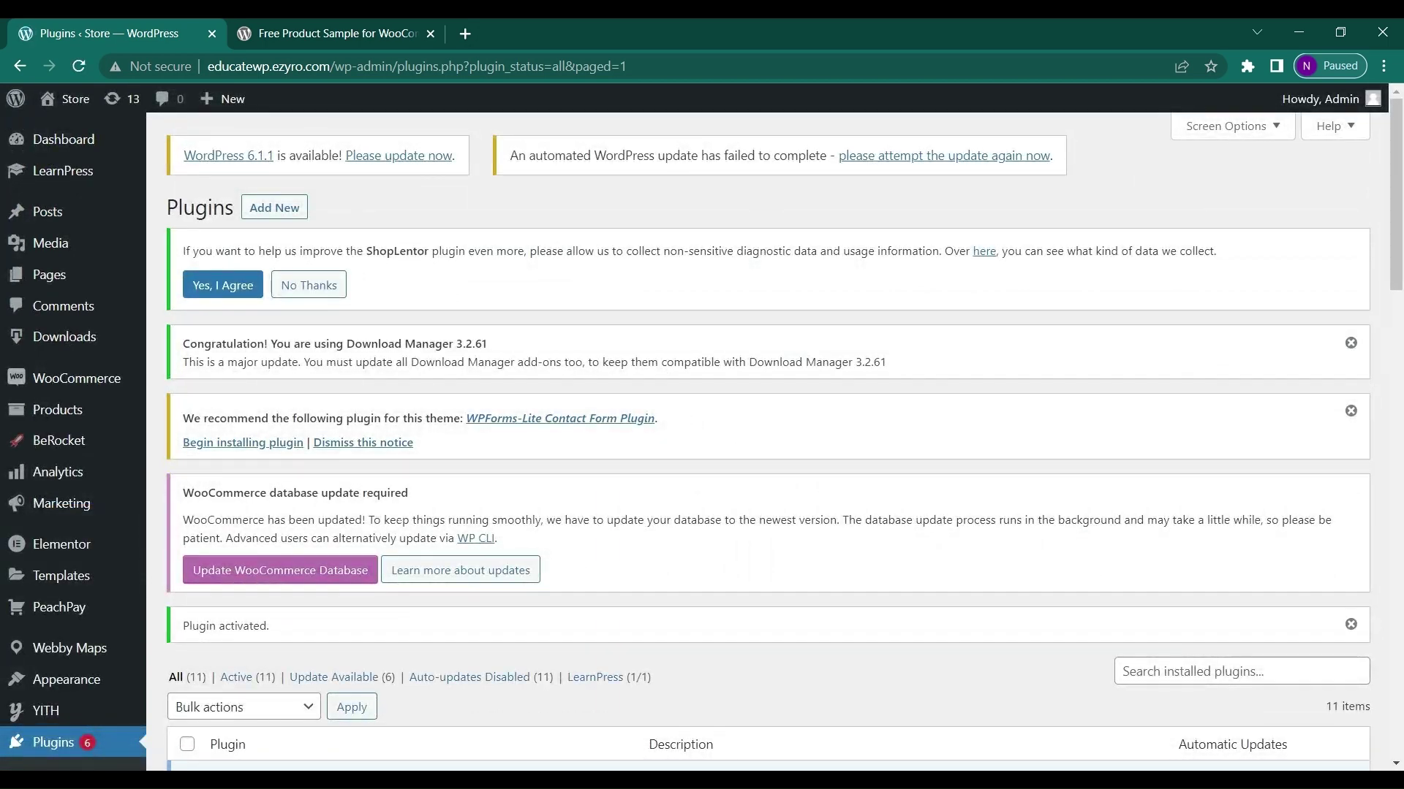
scroll(44, 621, "down", 4)
scroll(51, 644, "down", 2)
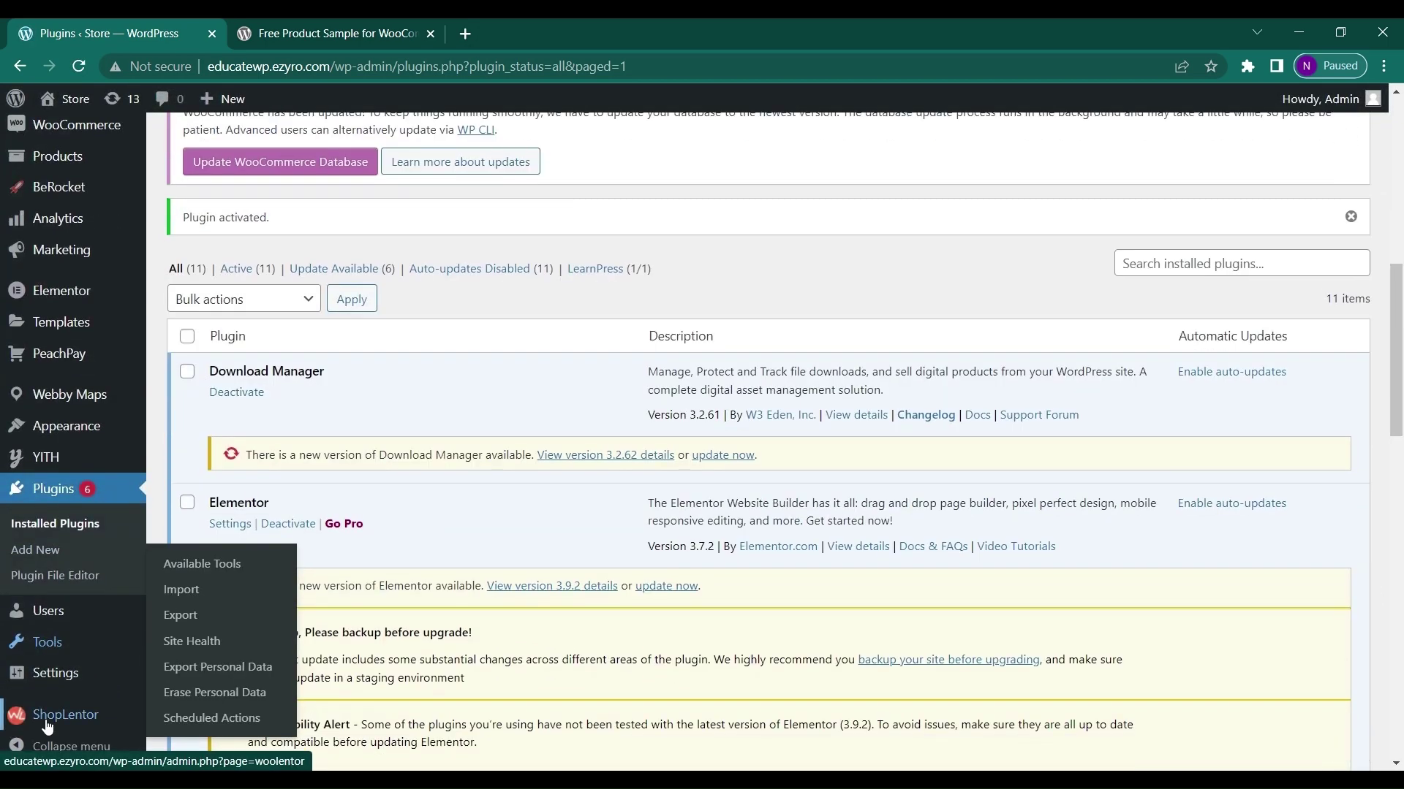
scroll(471, 501, "down", 1)
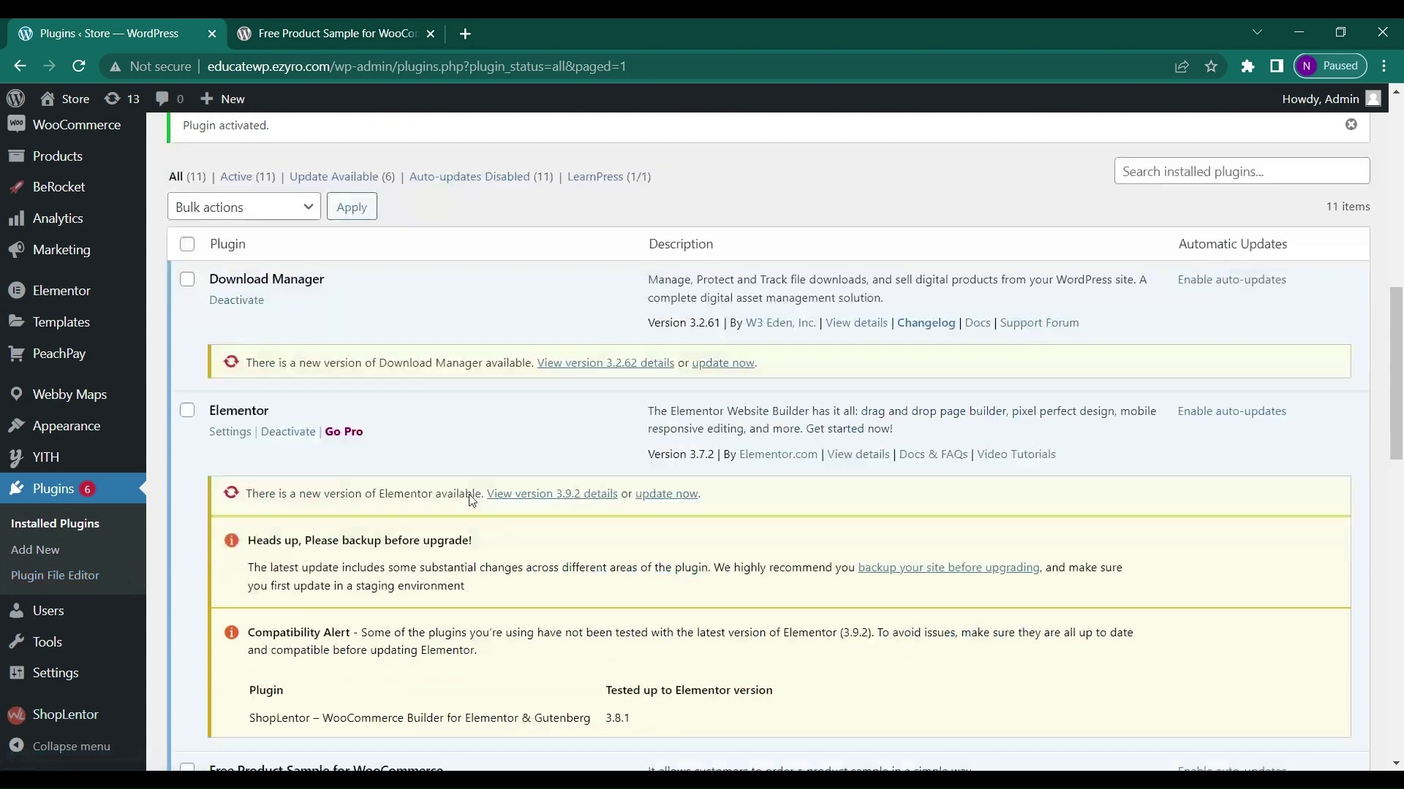
scroll(471, 501, "down", 2)
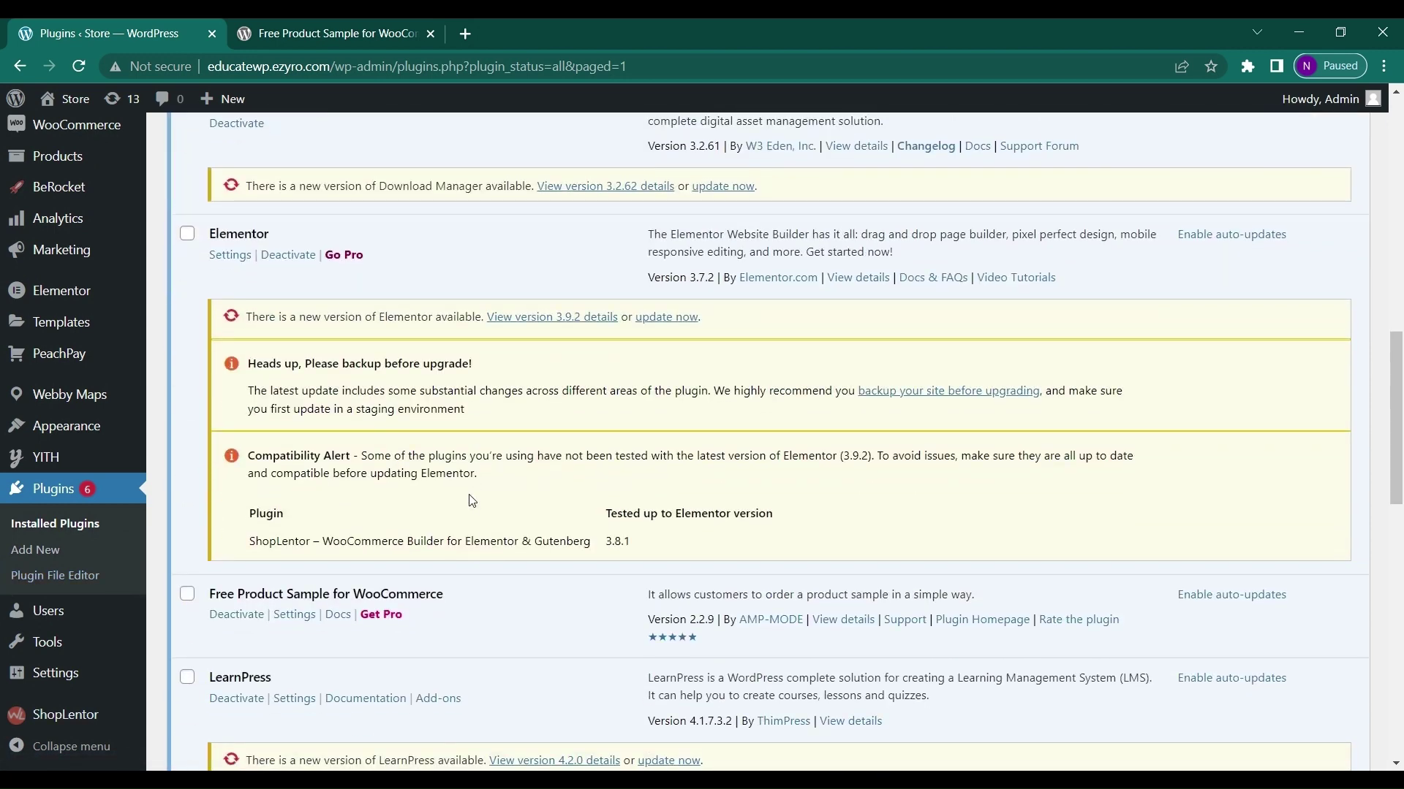
scroll(472, 500, "down", 2)
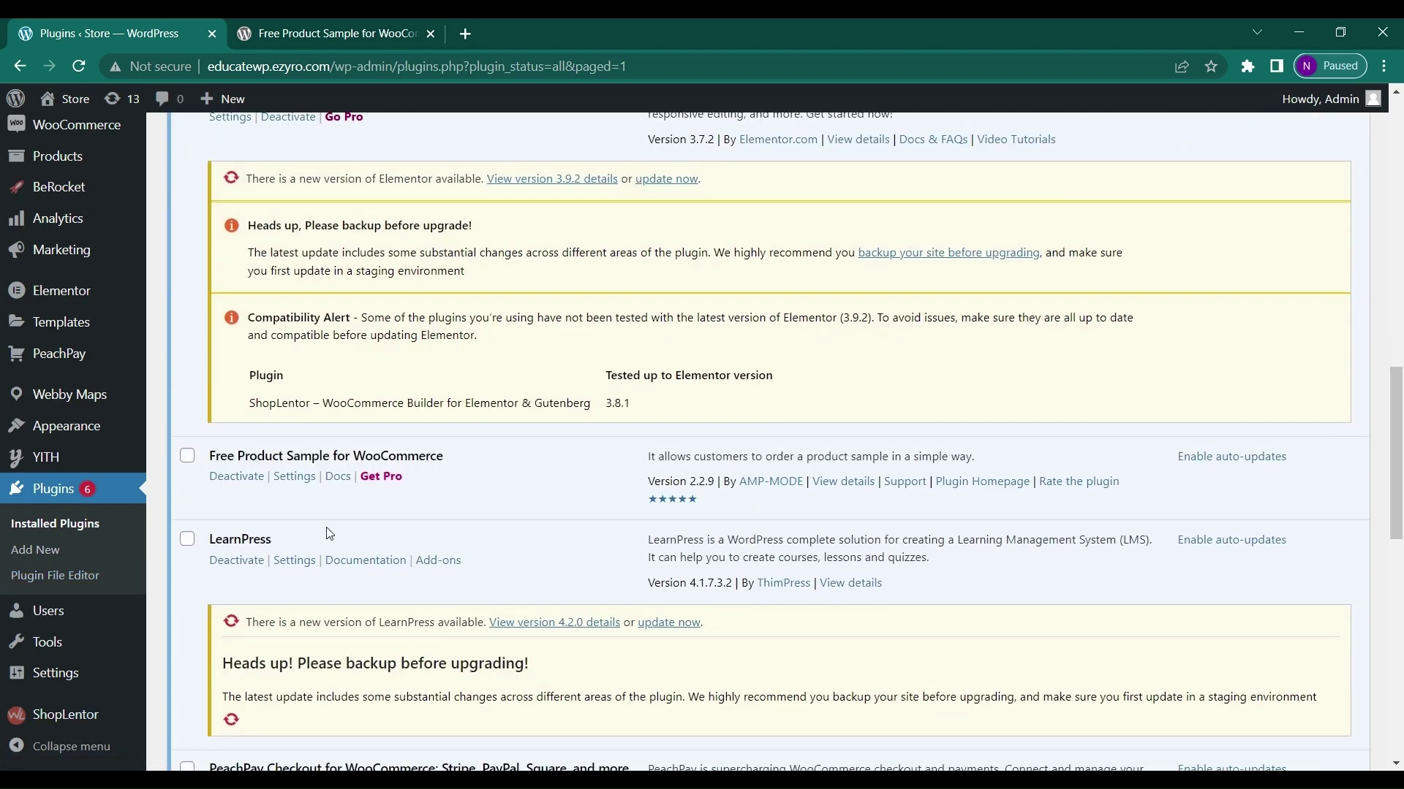
scroll(328, 534, "down", 4)
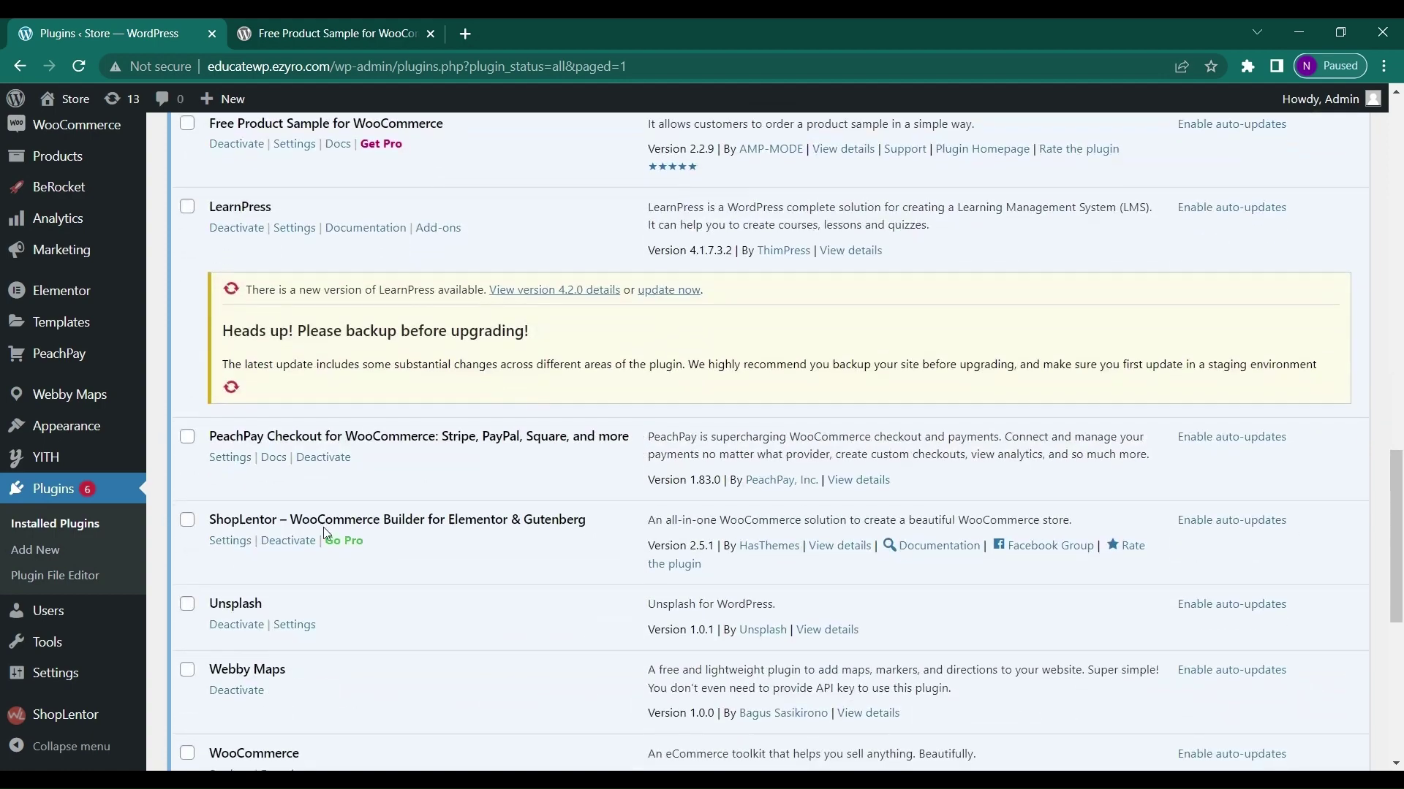
scroll(326, 533, "down", 4)
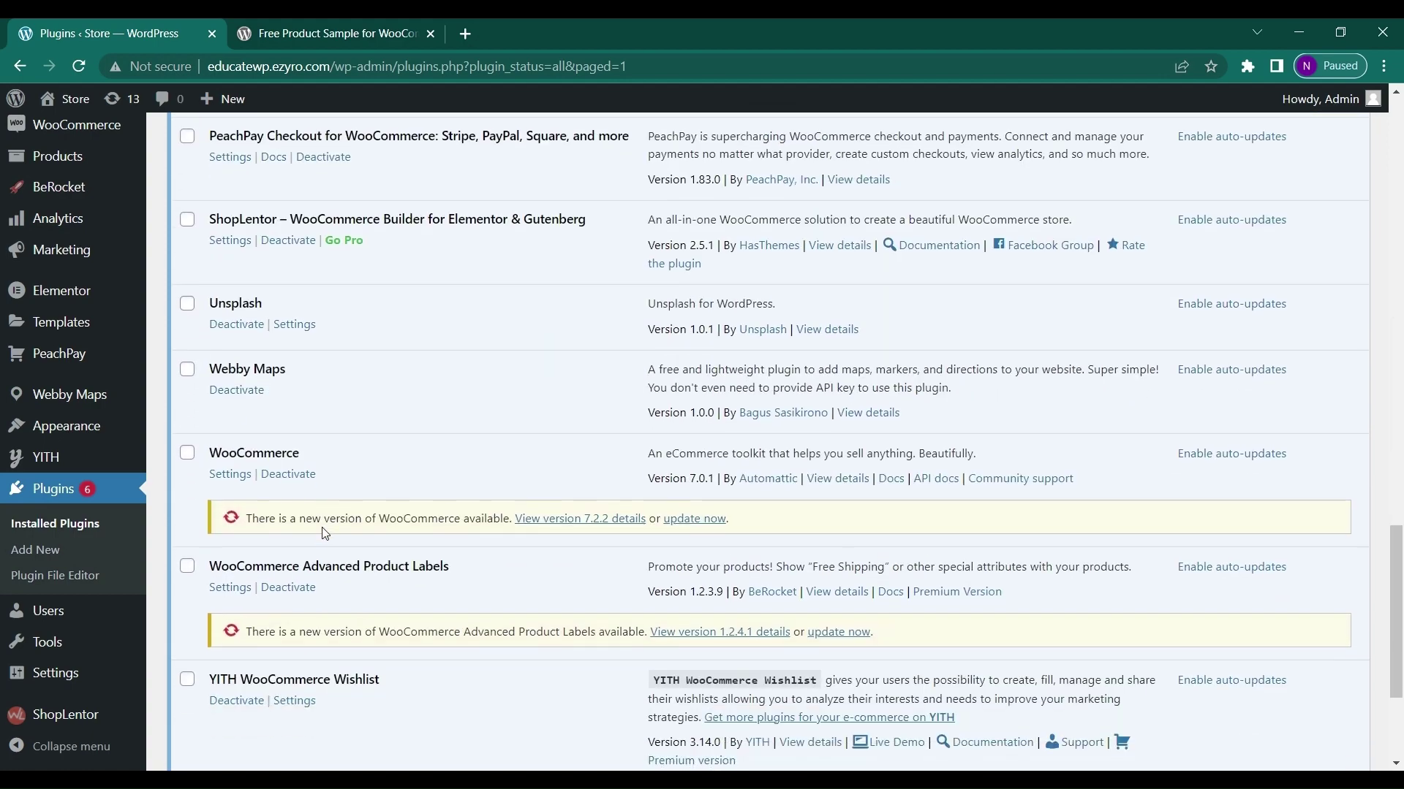
scroll(326, 533, "down", 3)
scroll(326, 533, "up", 17)
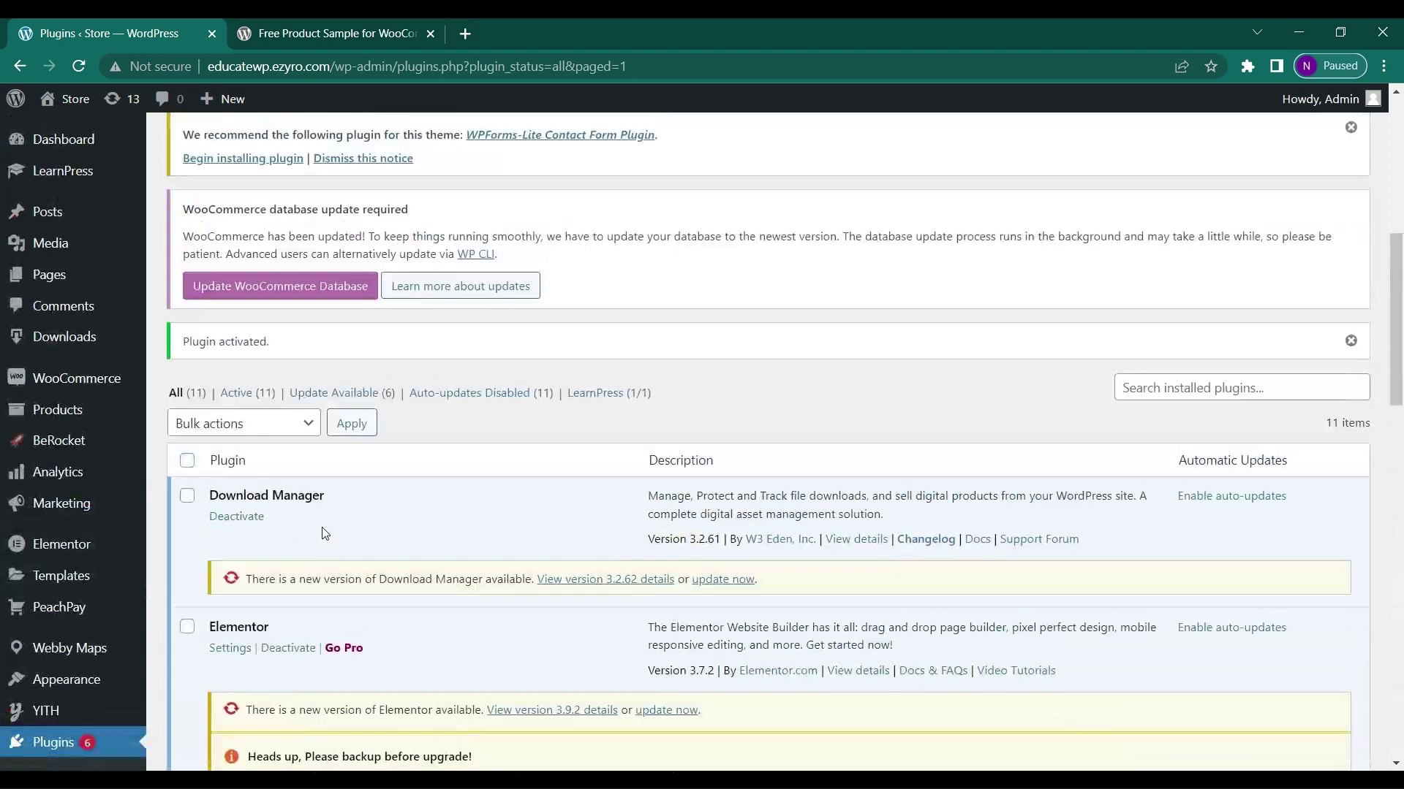
scroll(327, 533, "up", 1)
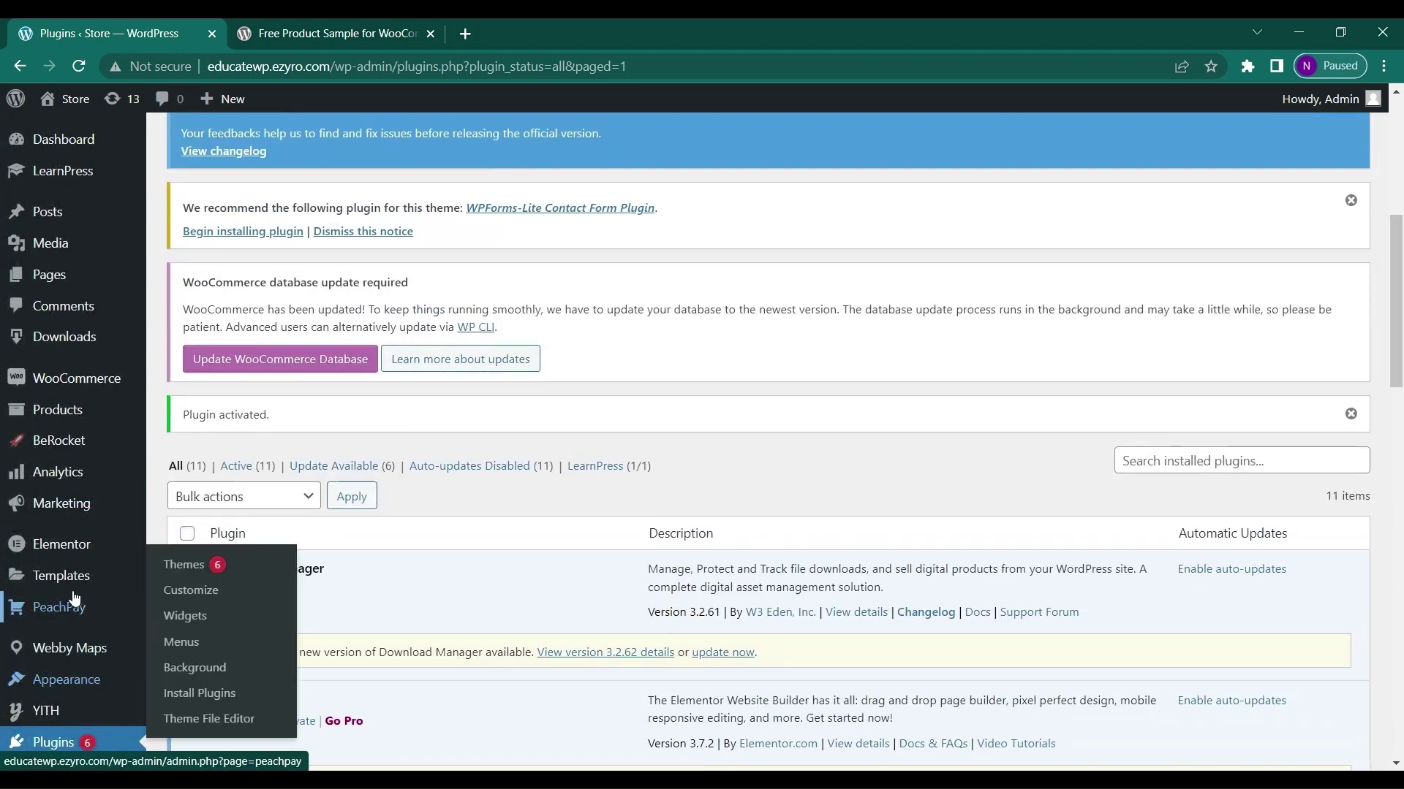
mouse_move(76, 598)
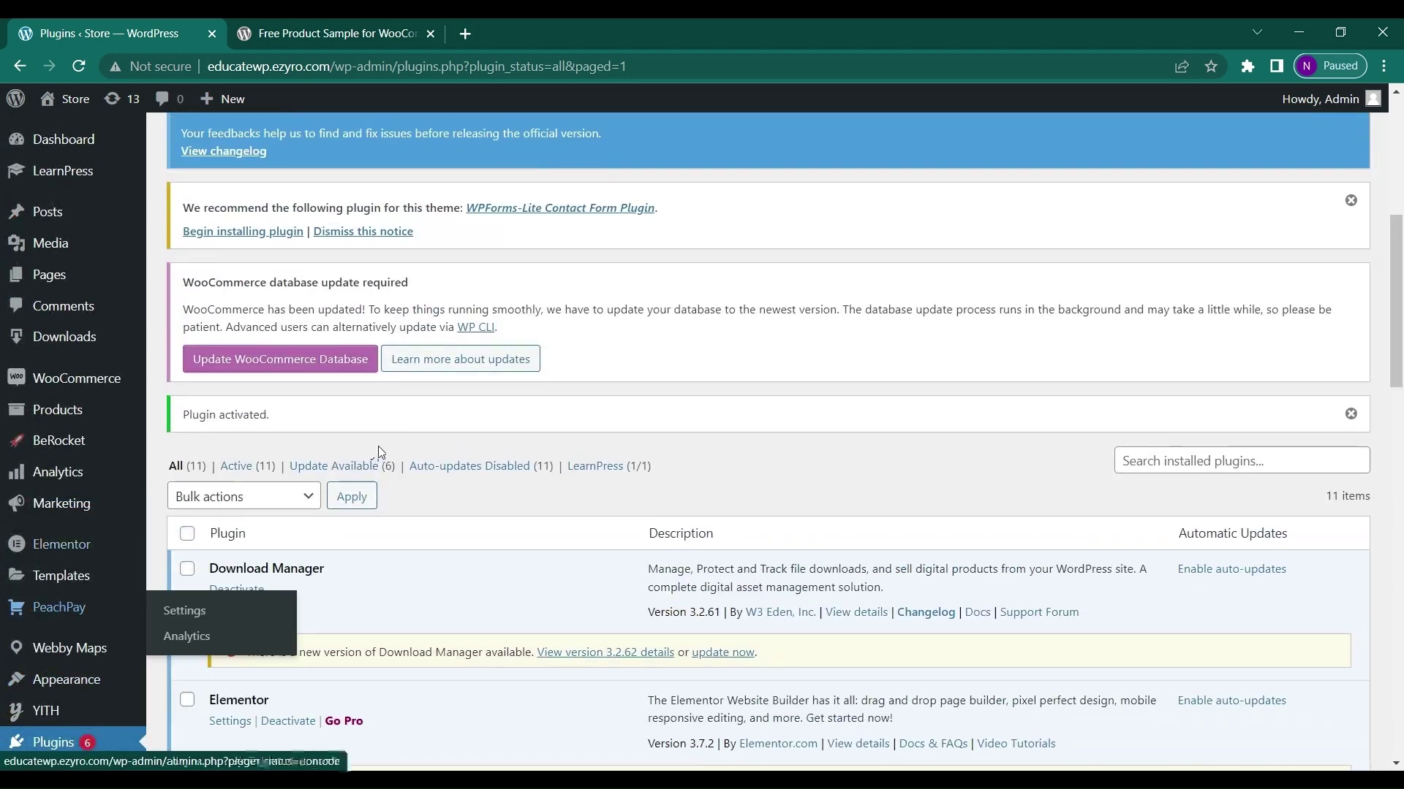
scroll(44, 599, "down", 3)
scroll(16, 593, "down", 2)
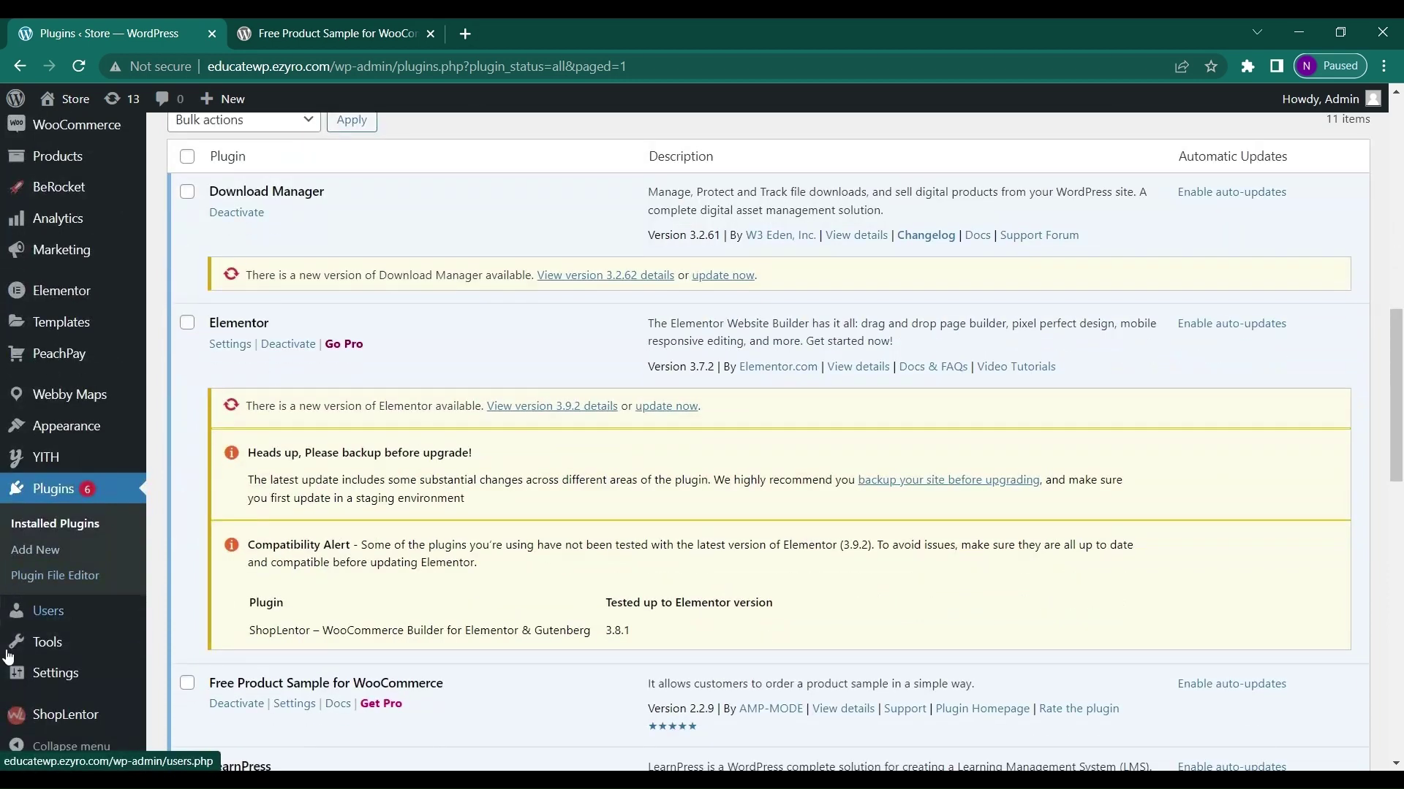
mouse_move(9, 658)
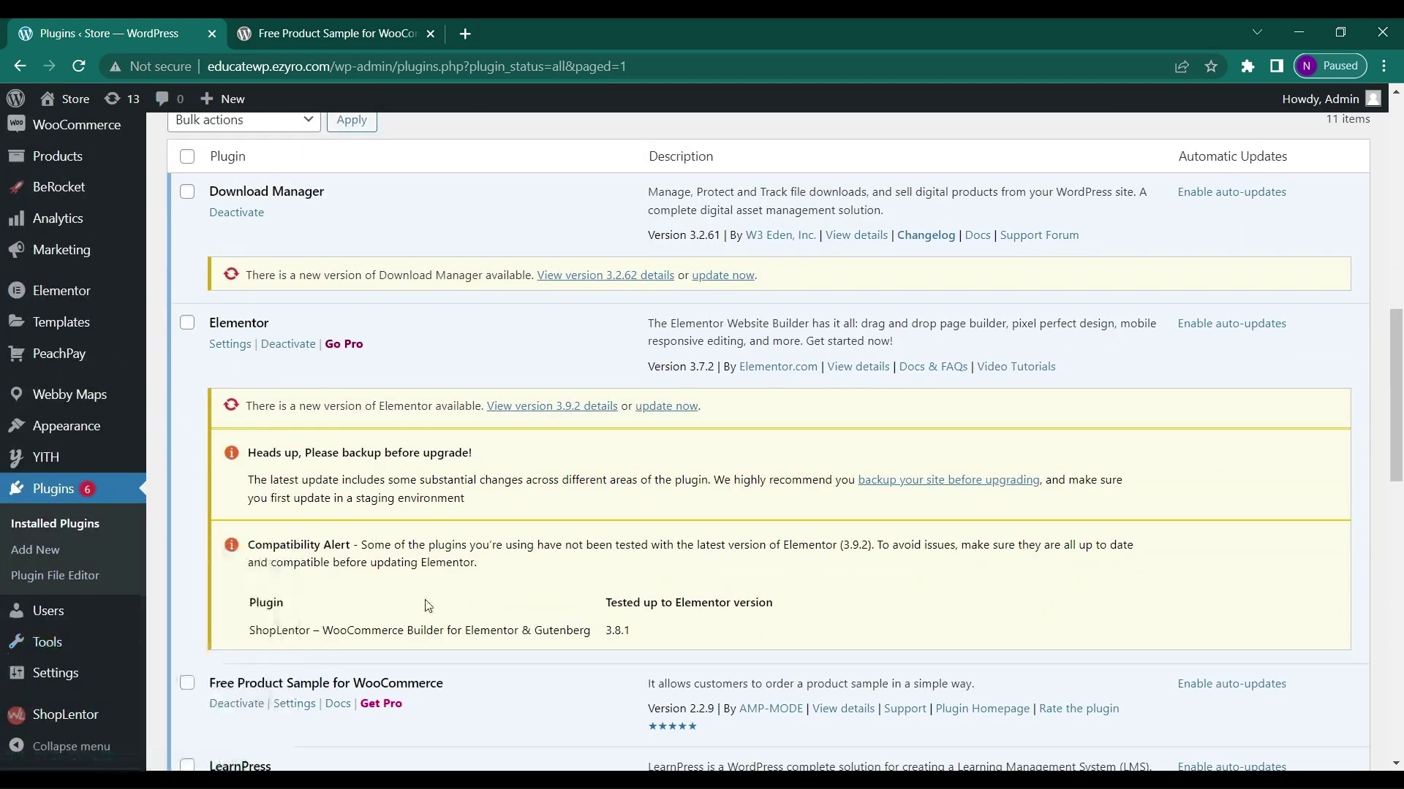
scroll(427, 606, "down", 2)
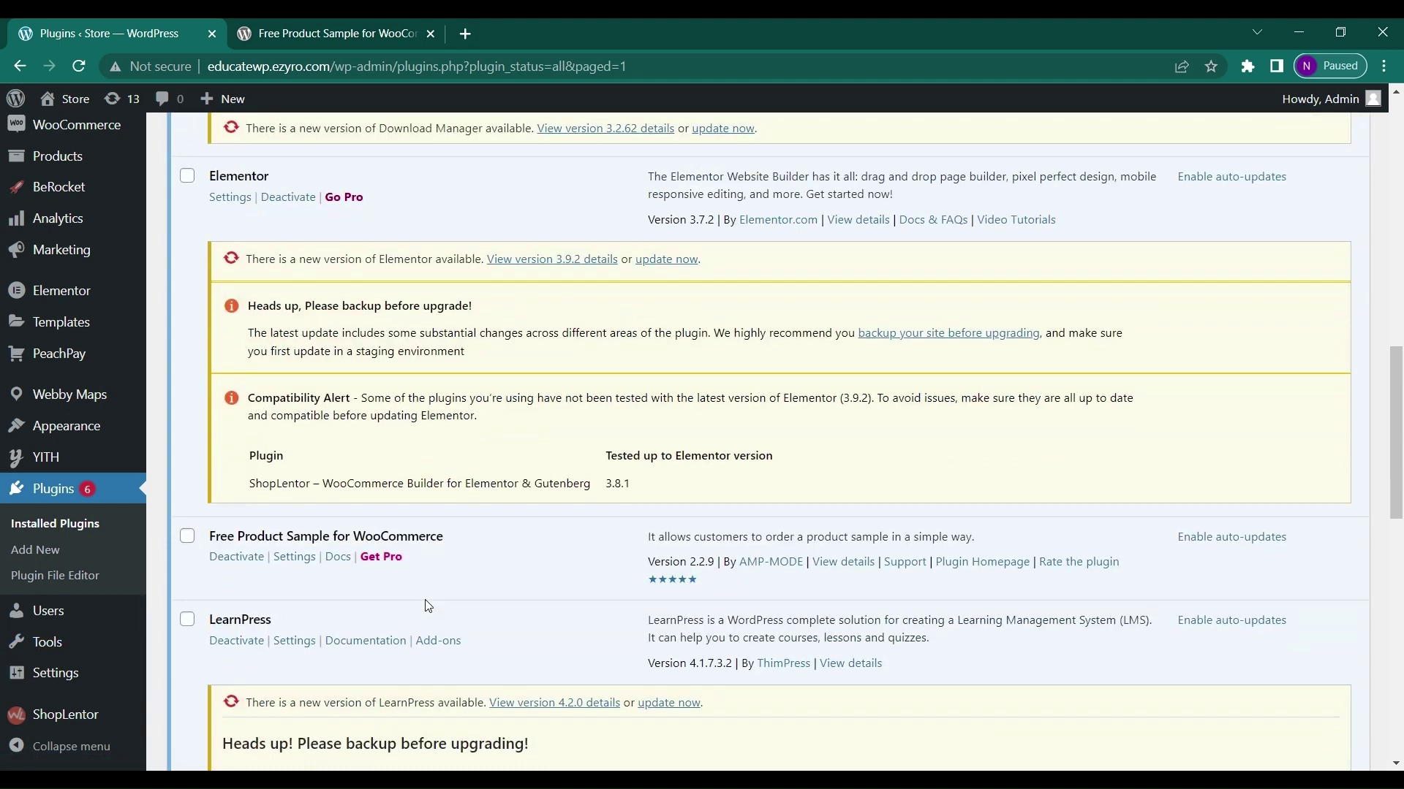
Step: Open the Free Product Sample settings page and scroll through its options
left_click(302, 560)
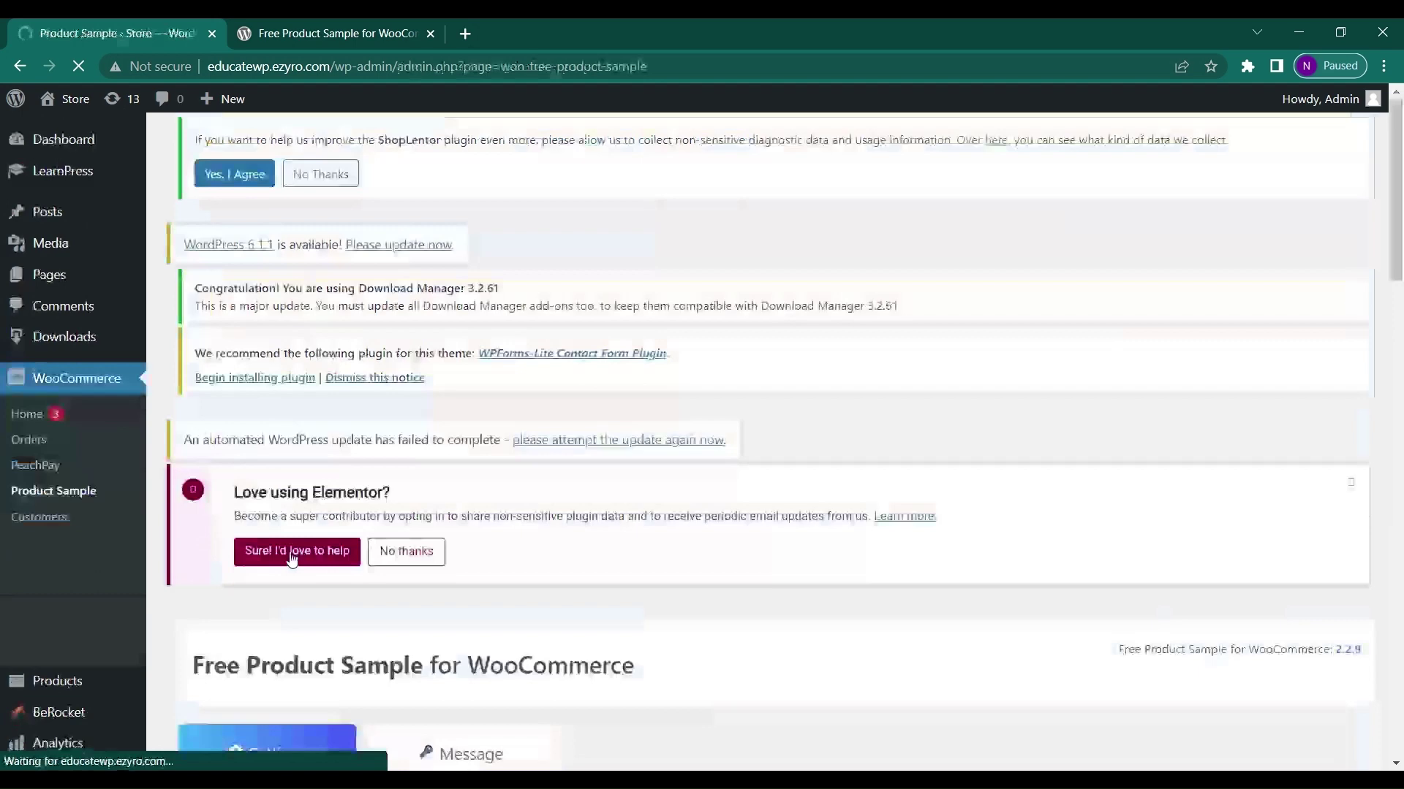
scroll(291, 559, "down", 3)
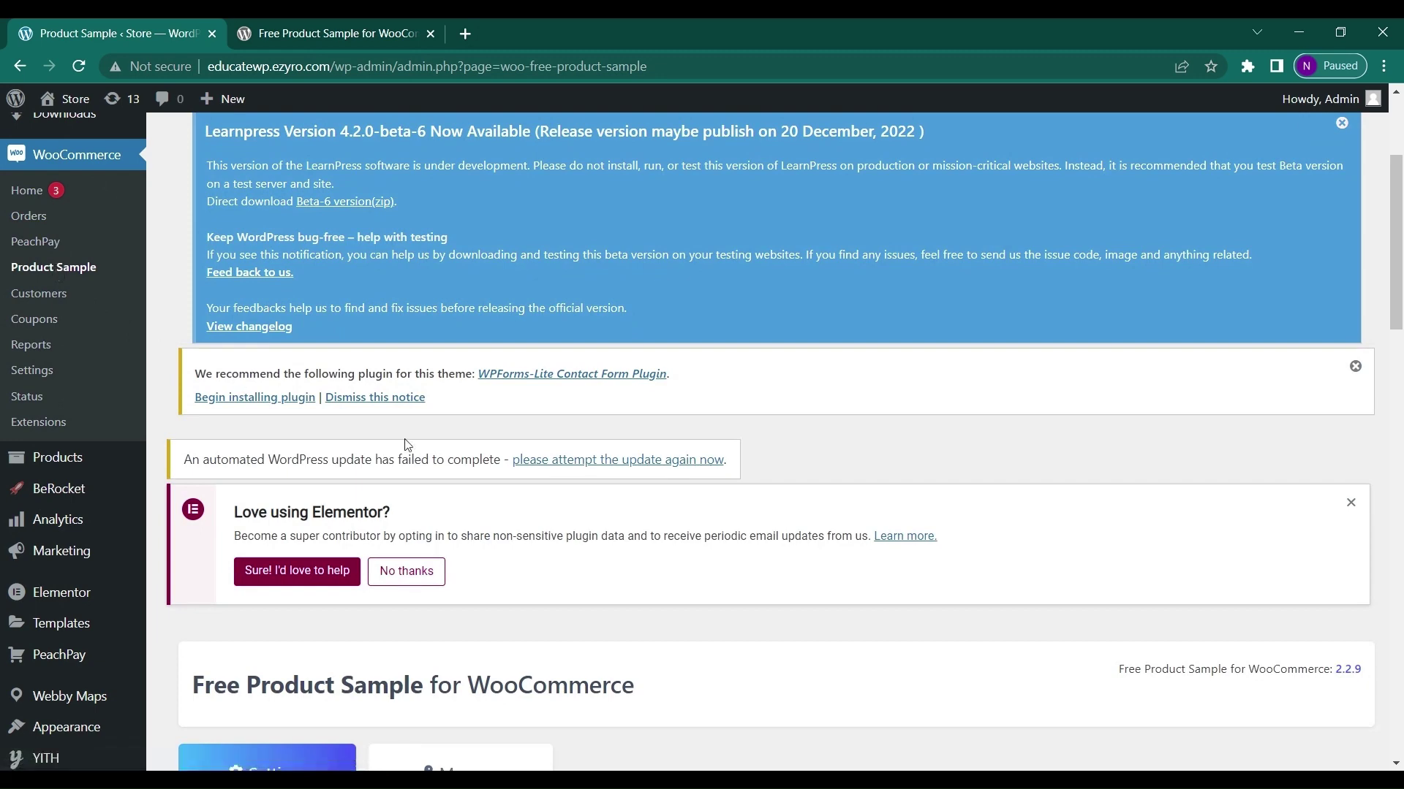
scroll(407, 445, "down", 4)
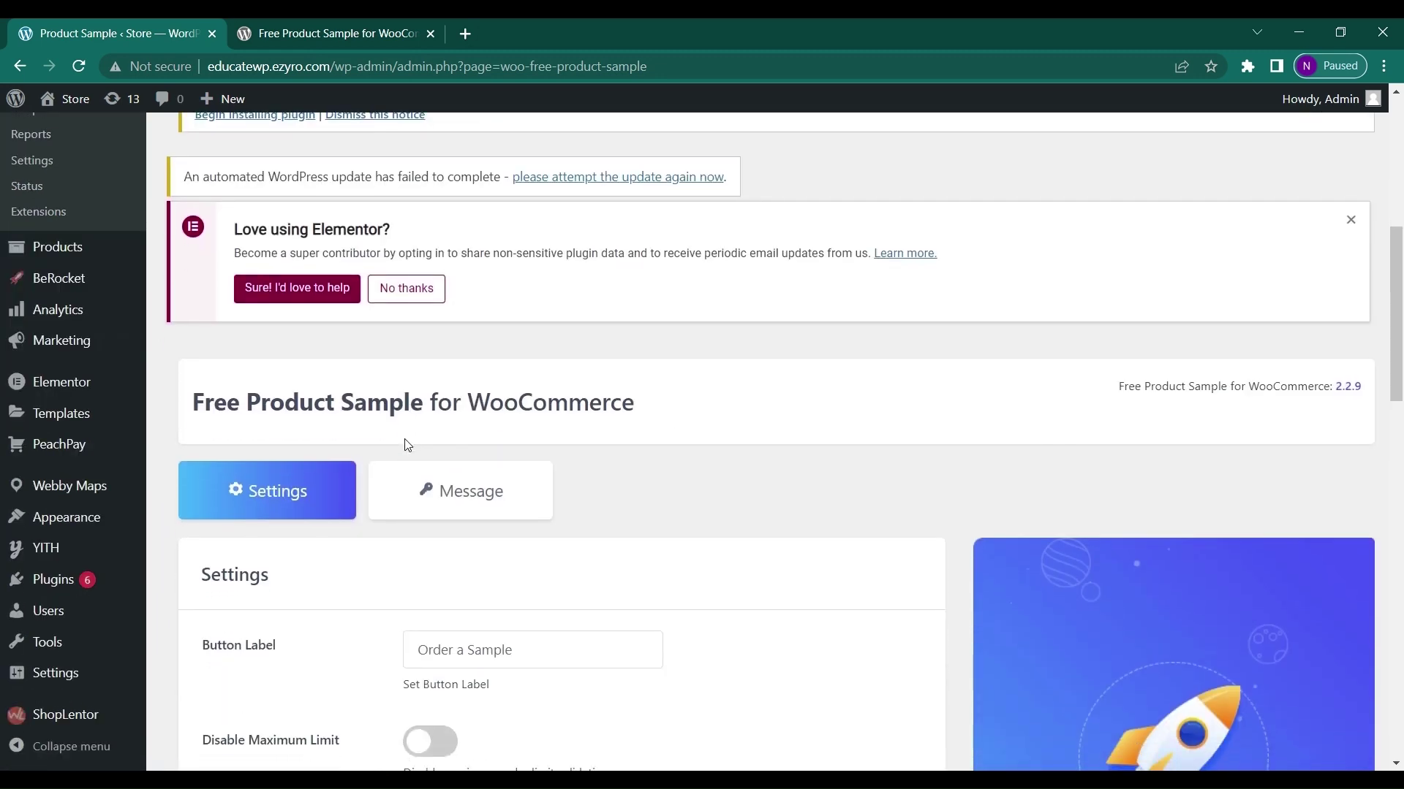
scroll(407, 444, "down", 2)
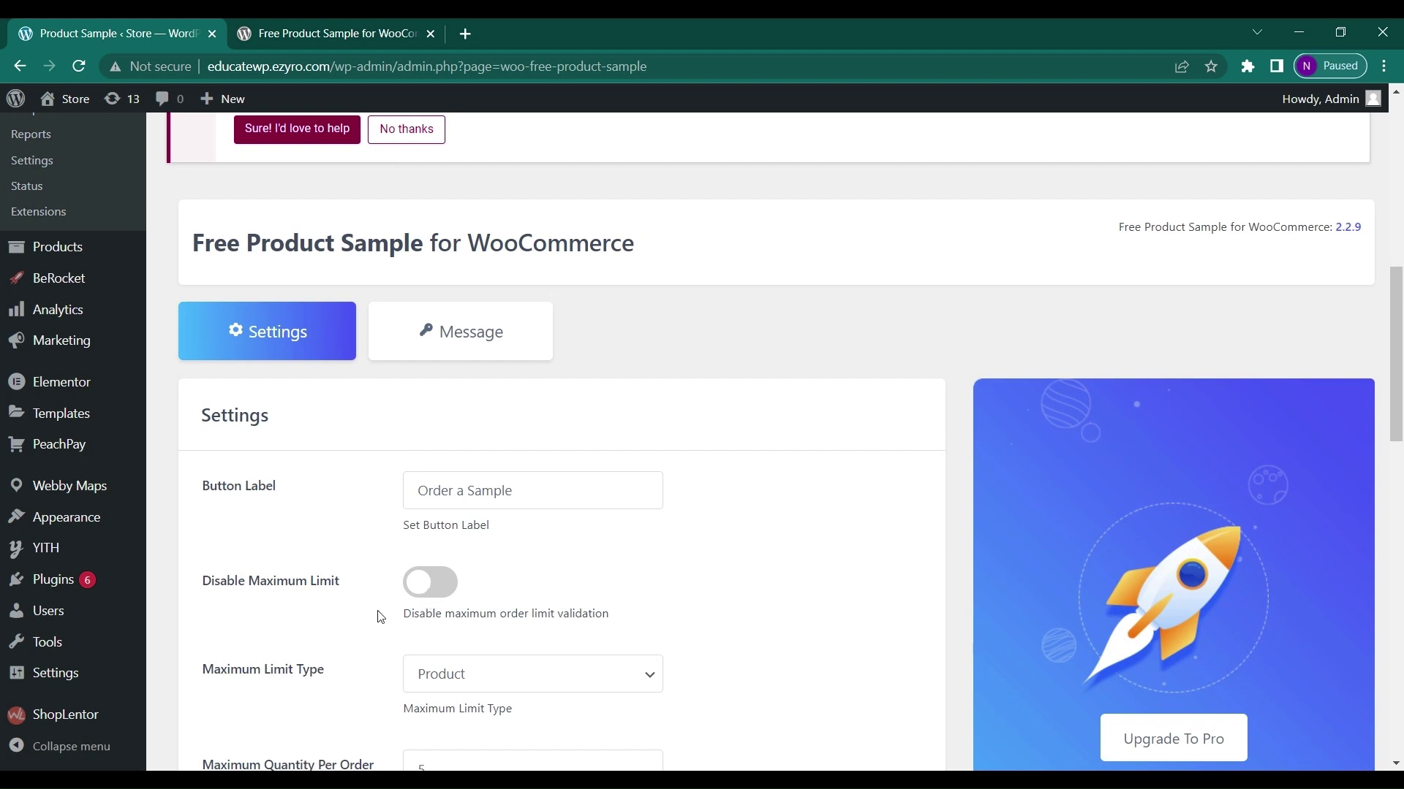
scroll(379, 614, "down", 1)
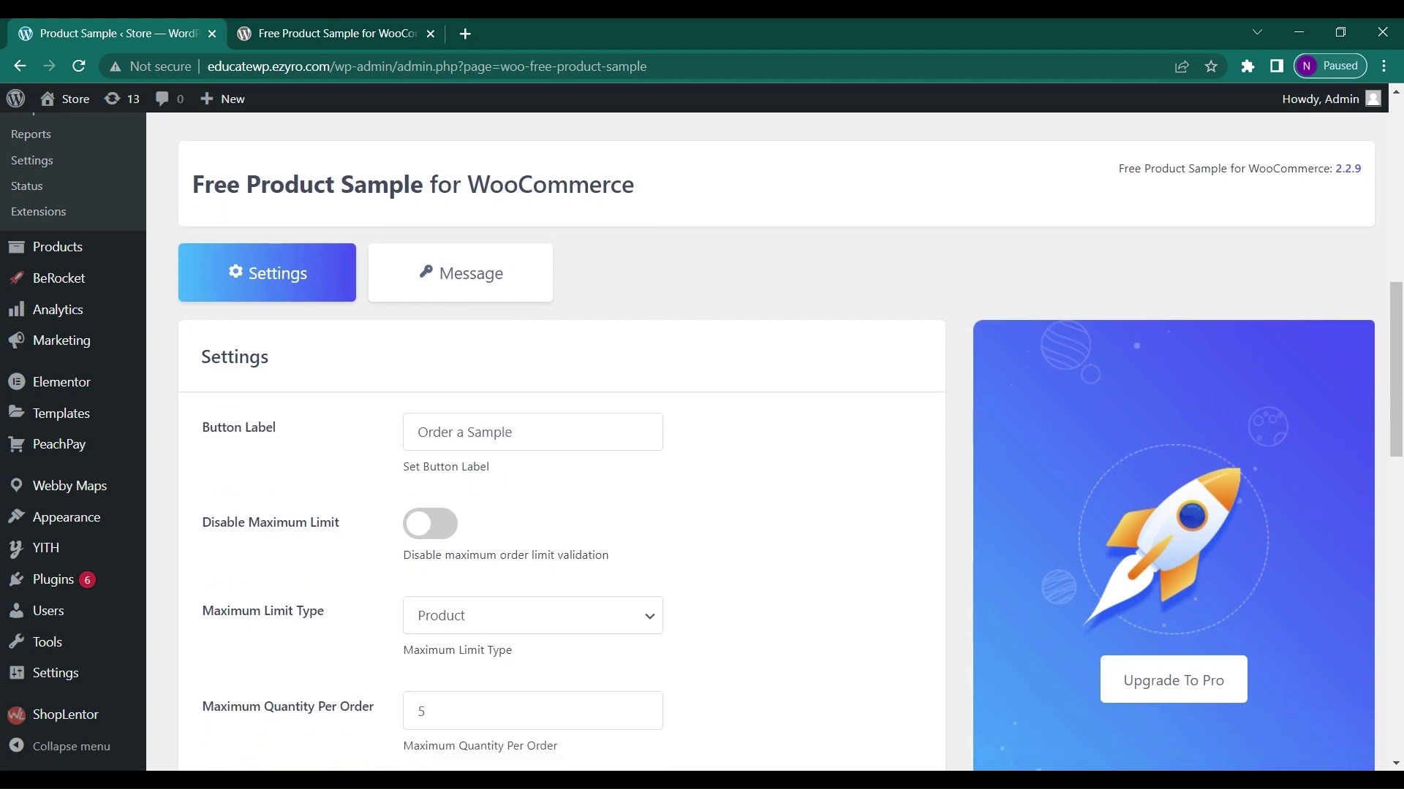
scroll(536, 457, "down", 3)
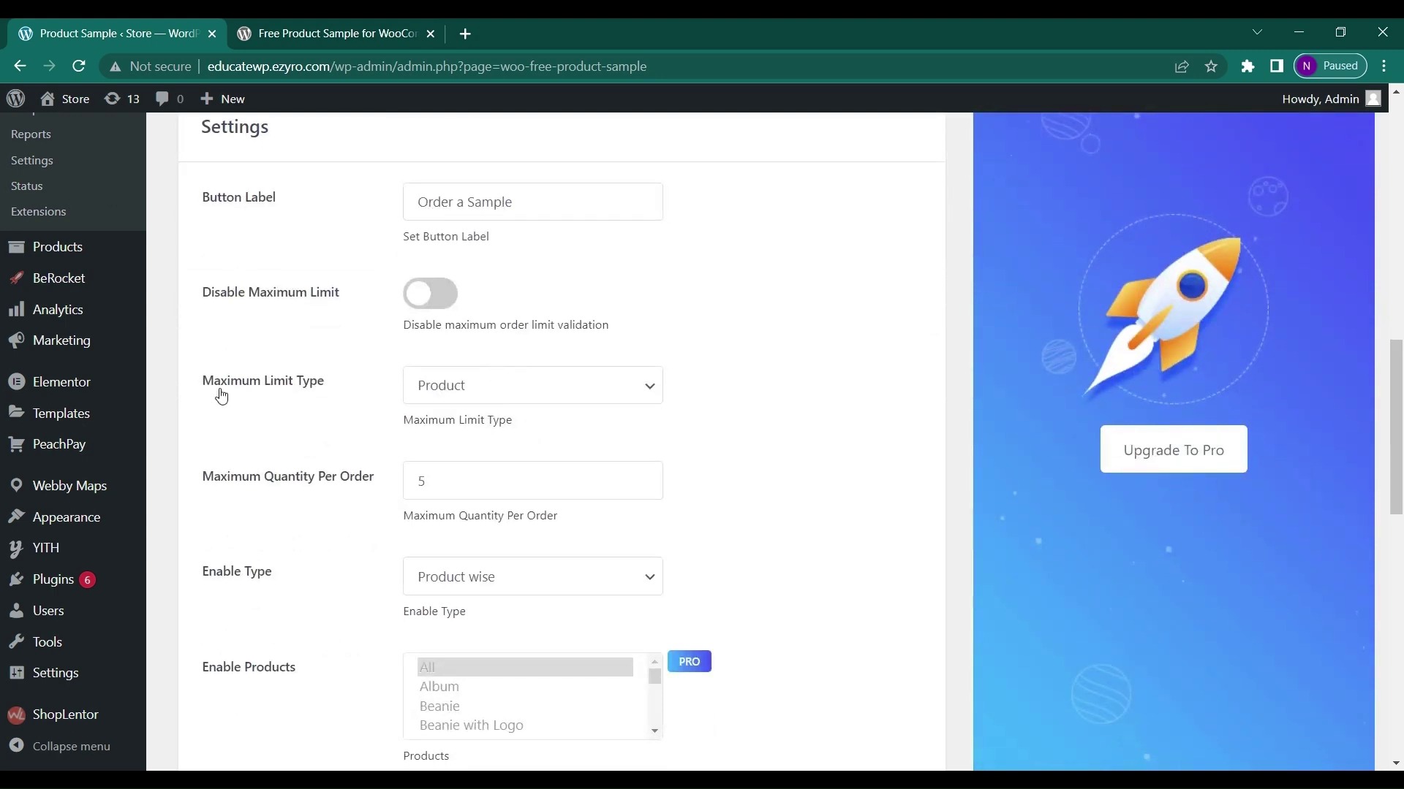
Step: Keep the maximum limit type as Product and change Maximum Quantity Per Order from 5 to 1
left_click(511, 386)
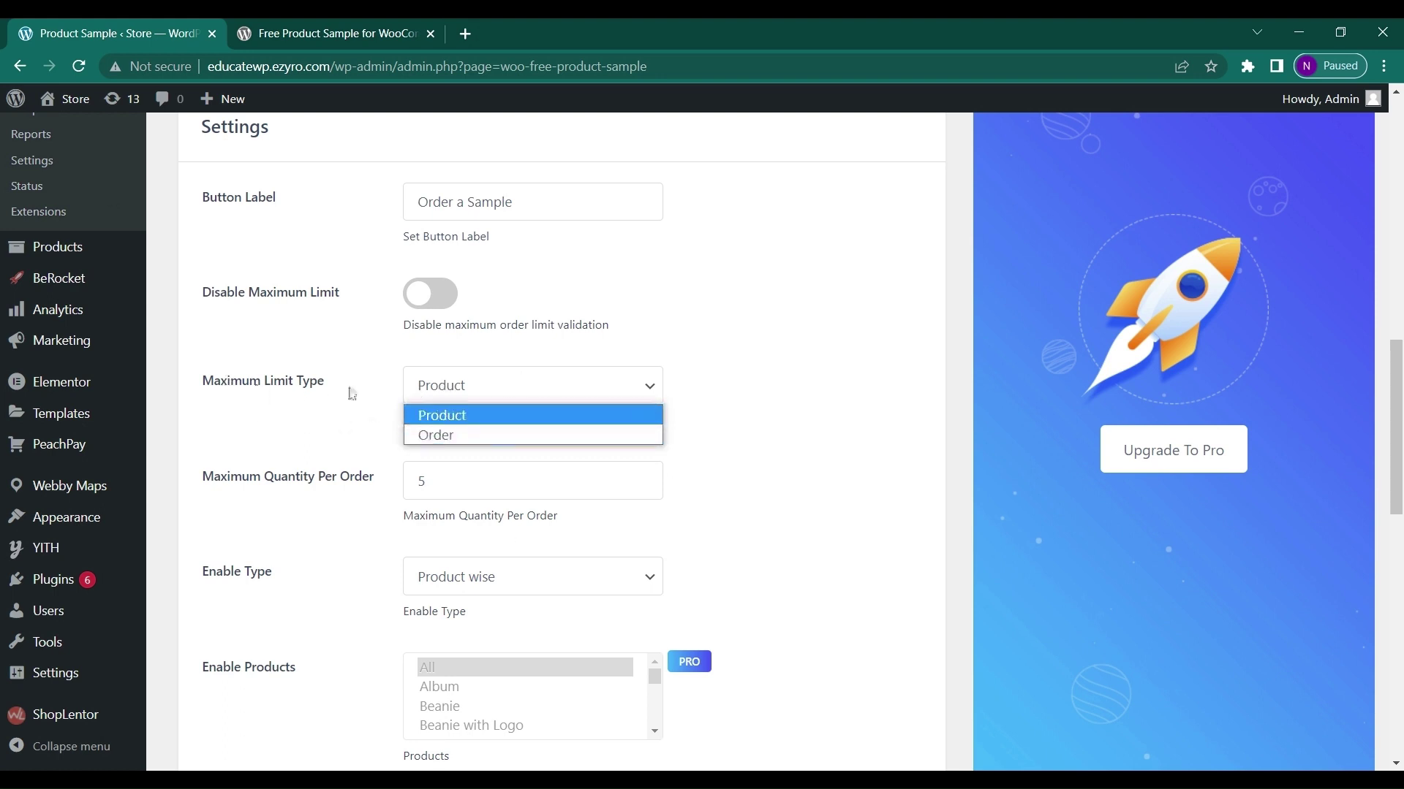
left_click(434, 398)
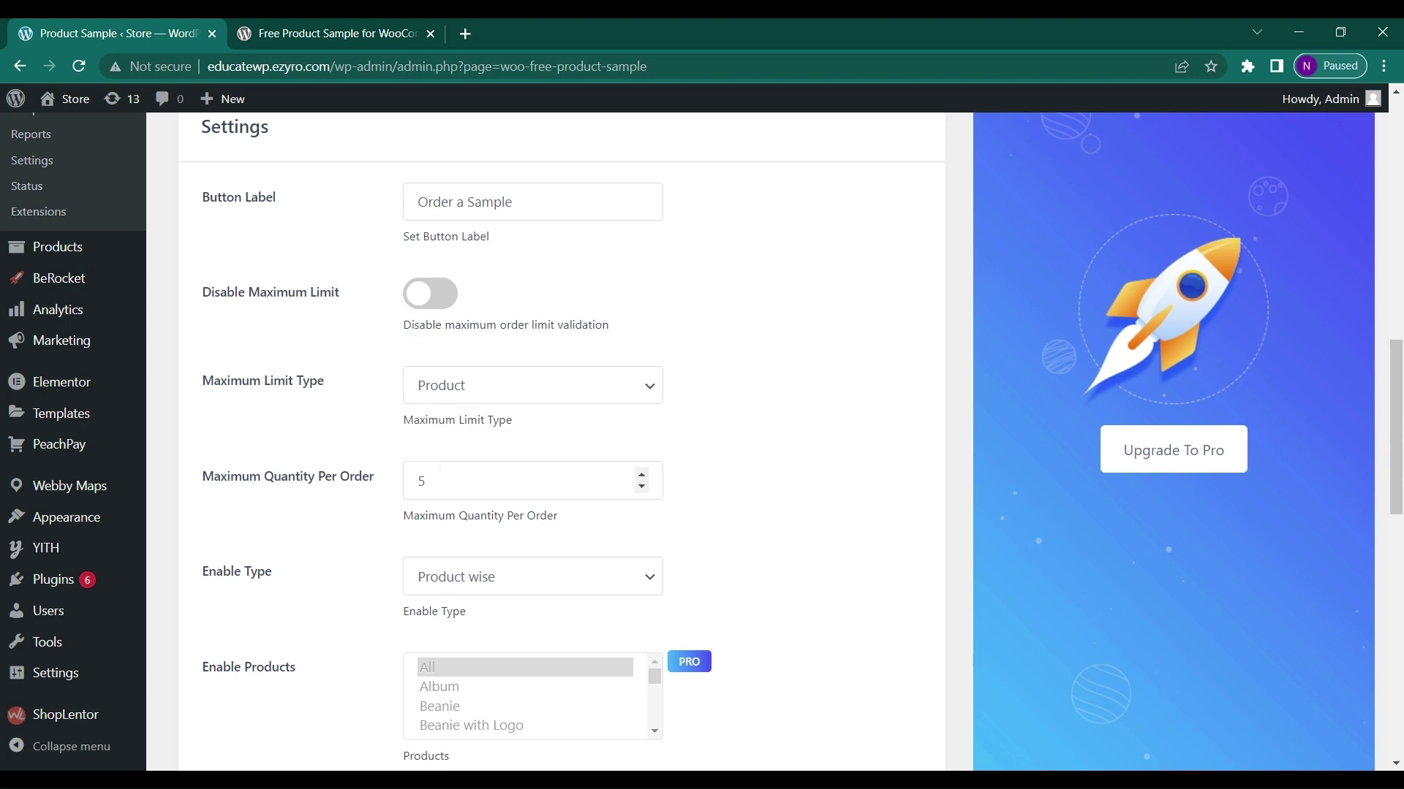
scroll(428, 424, "down", 1)
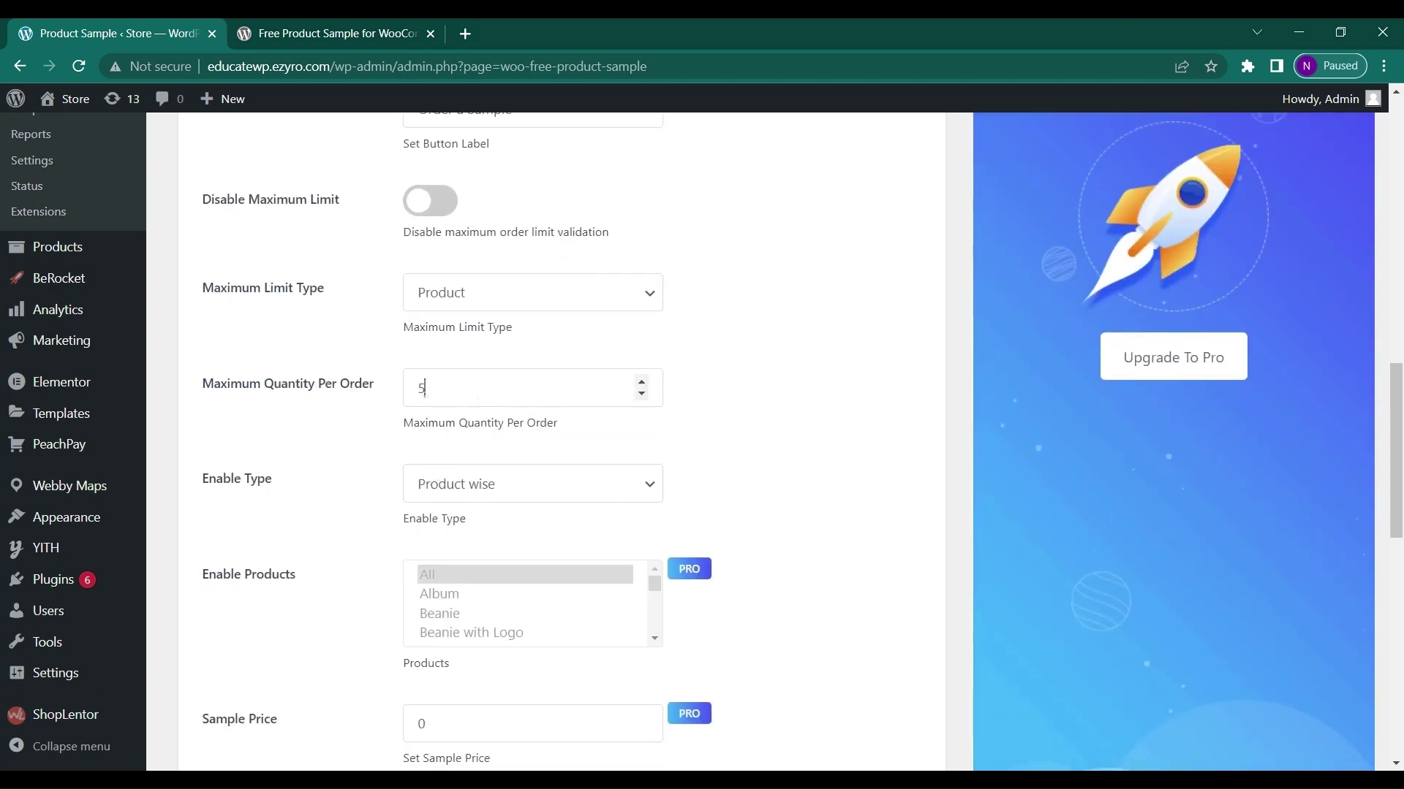
double_click(422, 388)
type("1")
Step: Leave Enable Type as Product wise and review the remaining settings, Sample Price 0
scroll(393, 463, "down", 2)
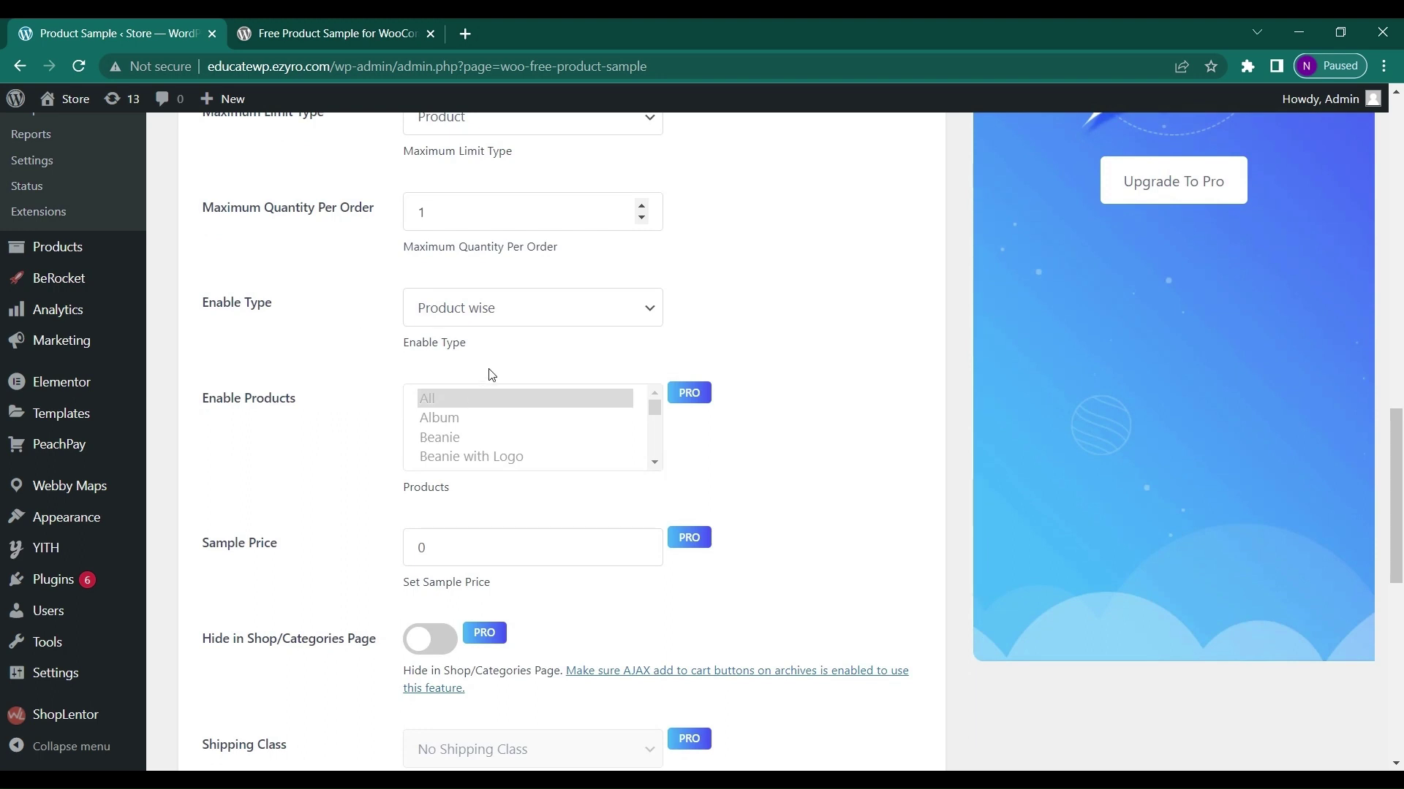
left_click(553, 310)
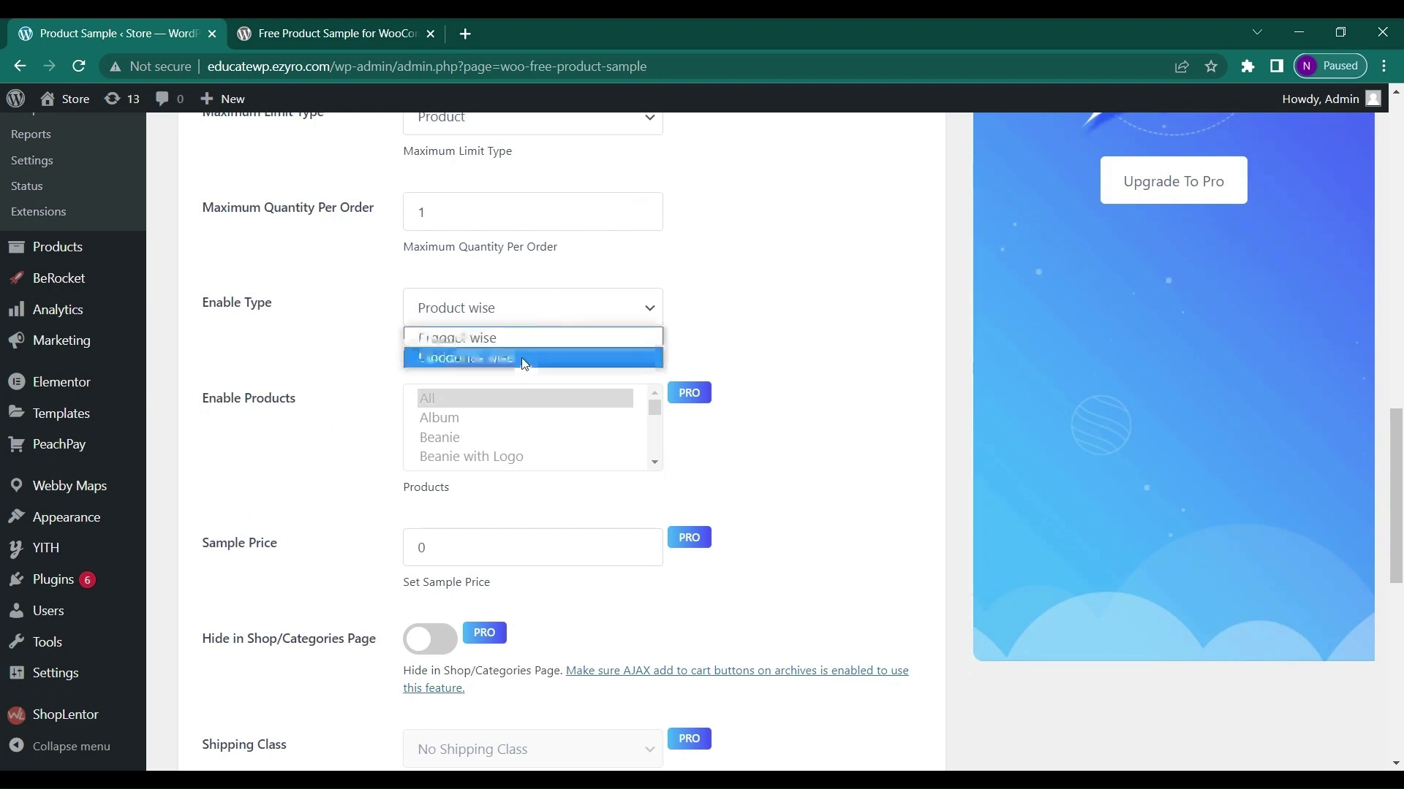
left_click(527, 327)
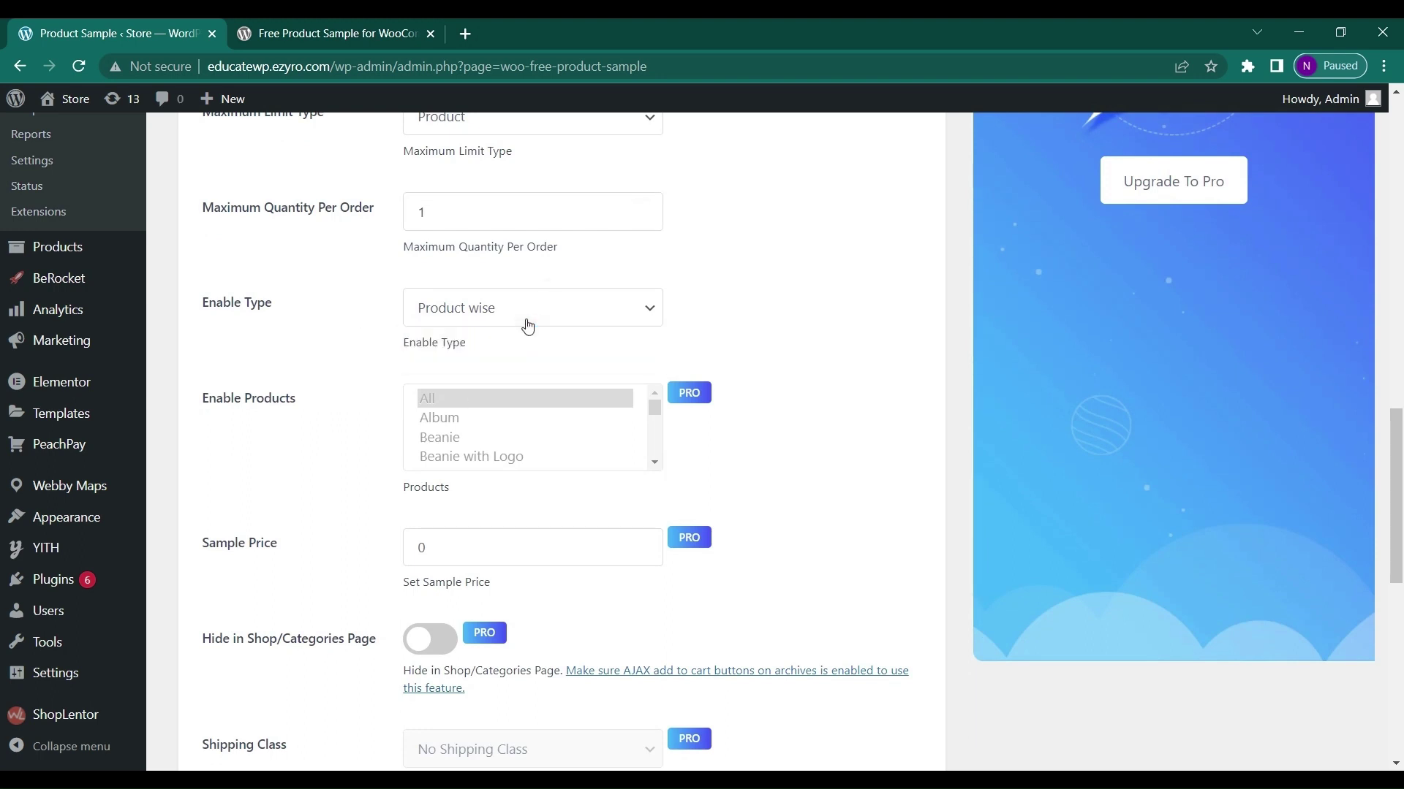
scroll(528, 327, "down", 1)
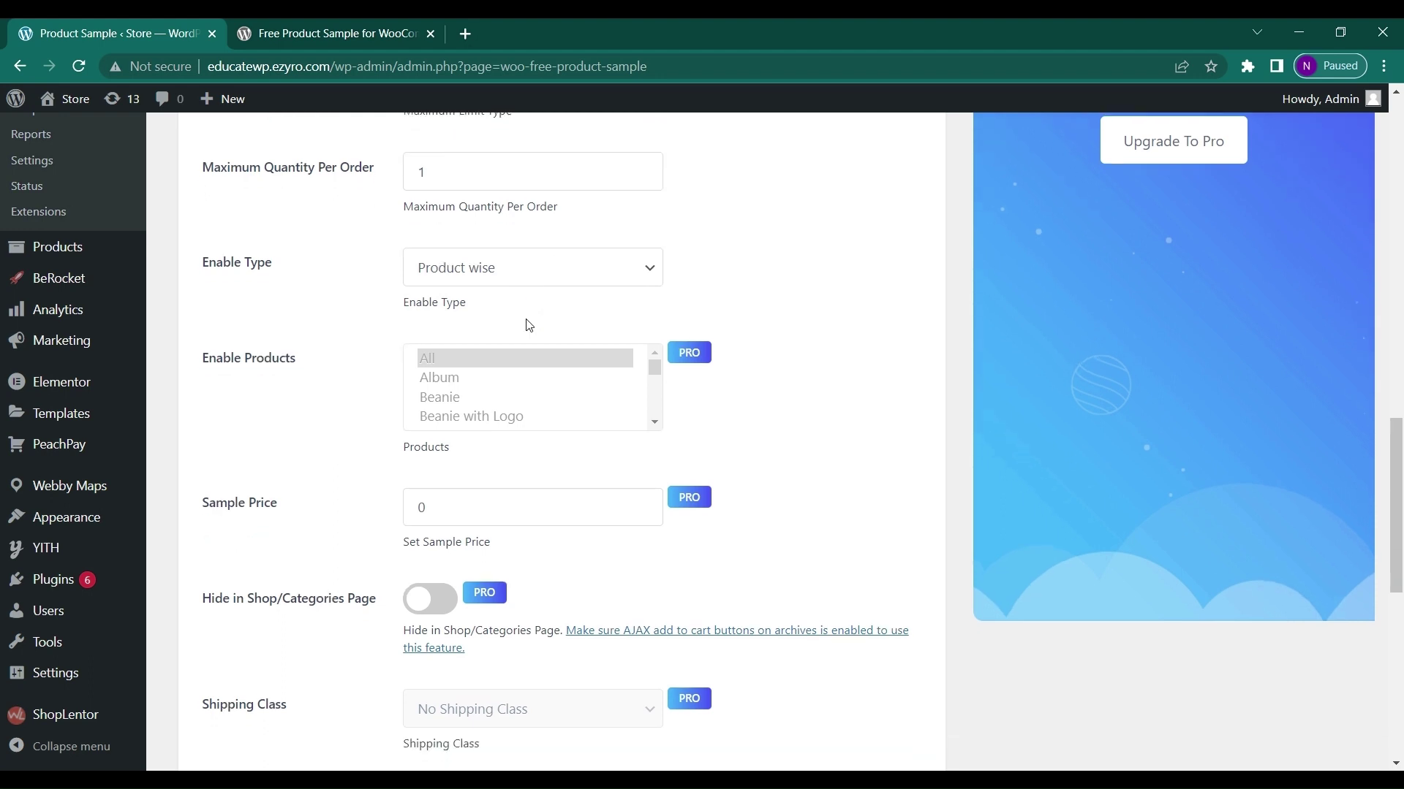
left_click(553, 267)
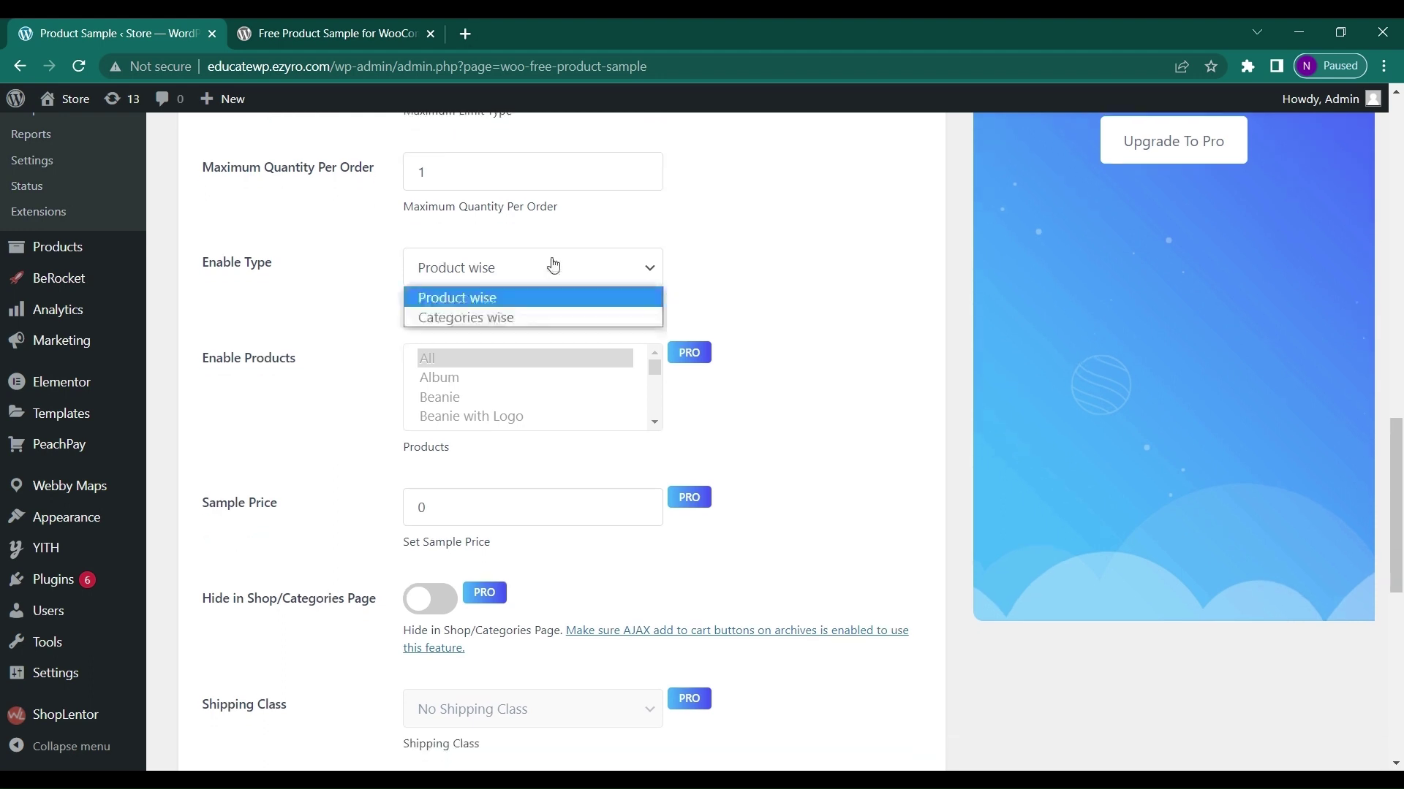
left_click(521, 287)
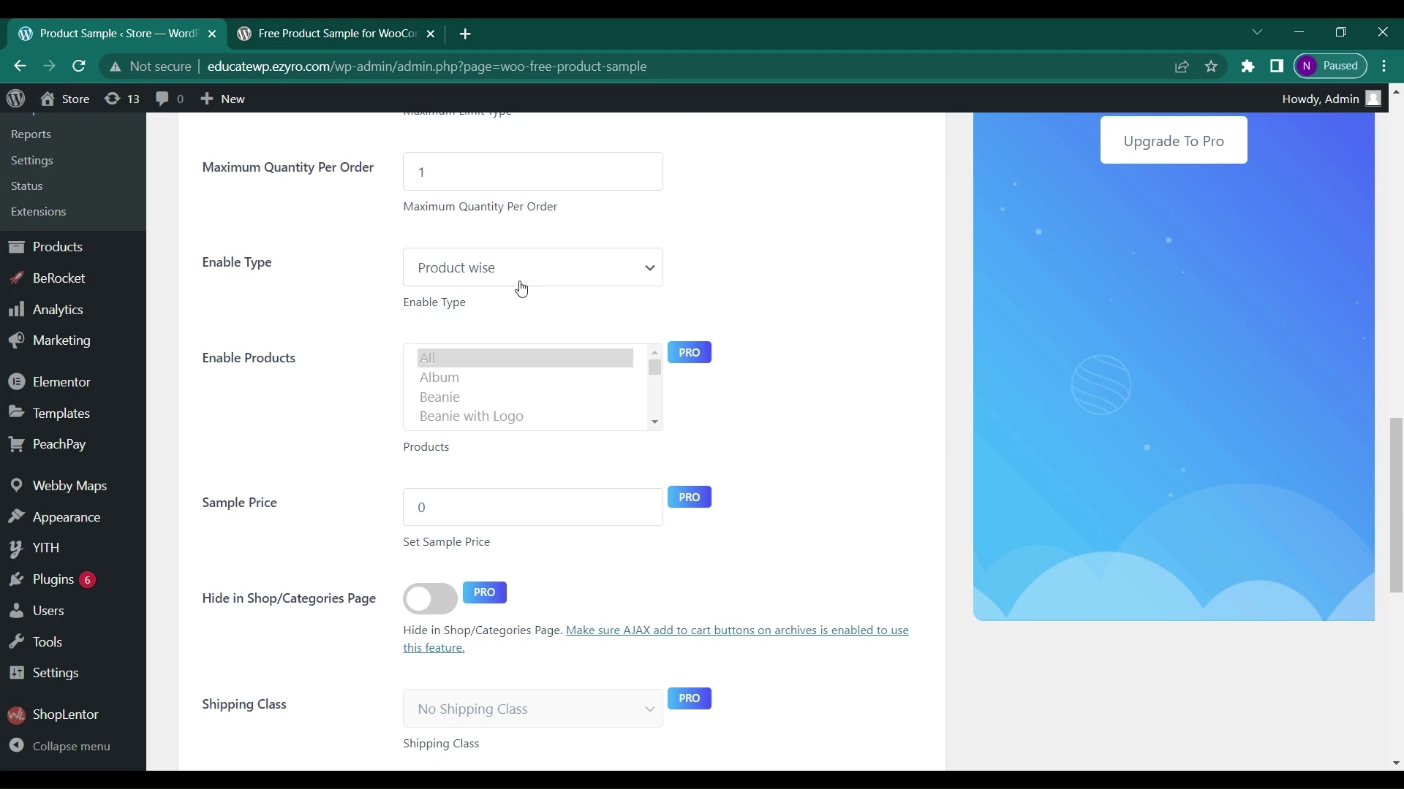
scroll(520, 287, "down", 3)
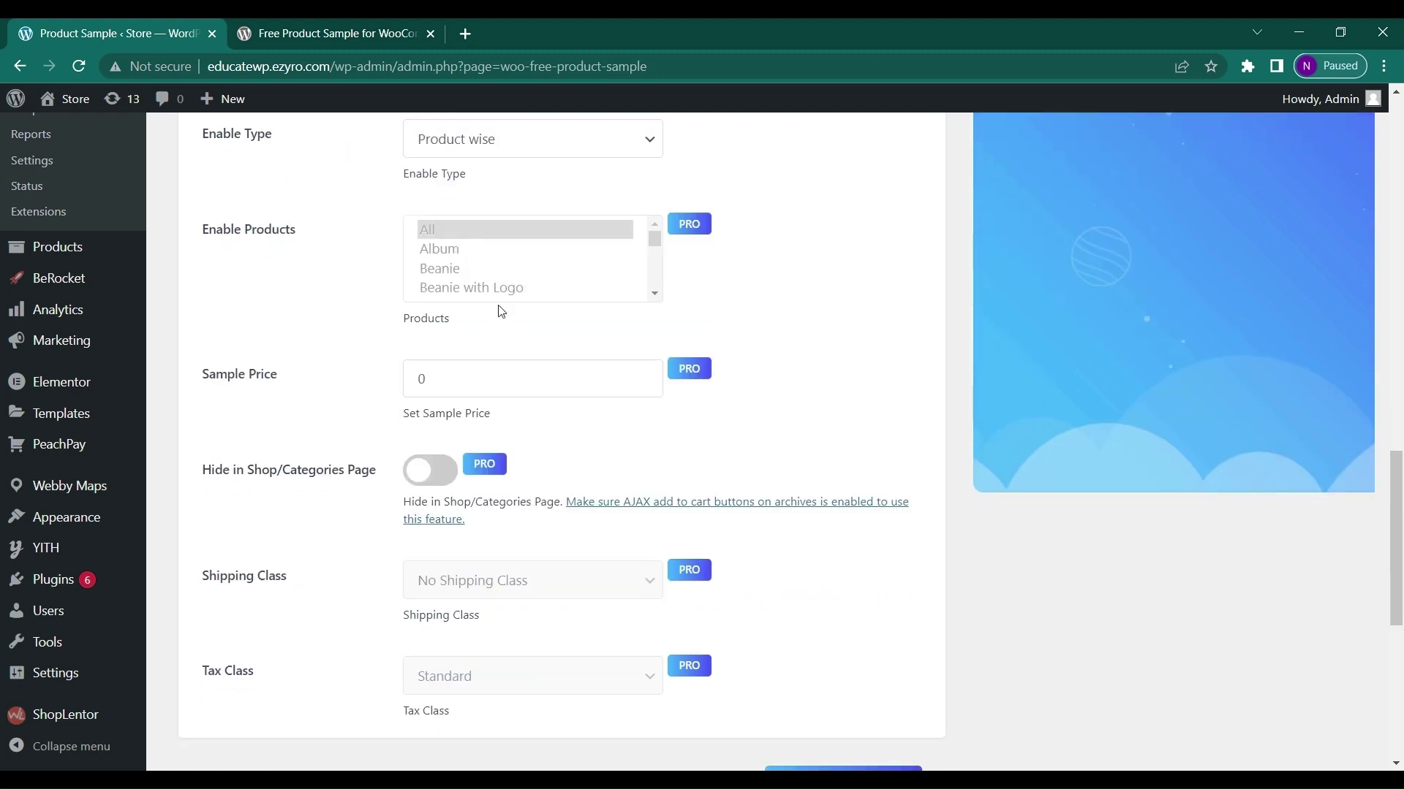
scroll(501, 310, "down", 2)
scroll(501, 311, "up", 2)
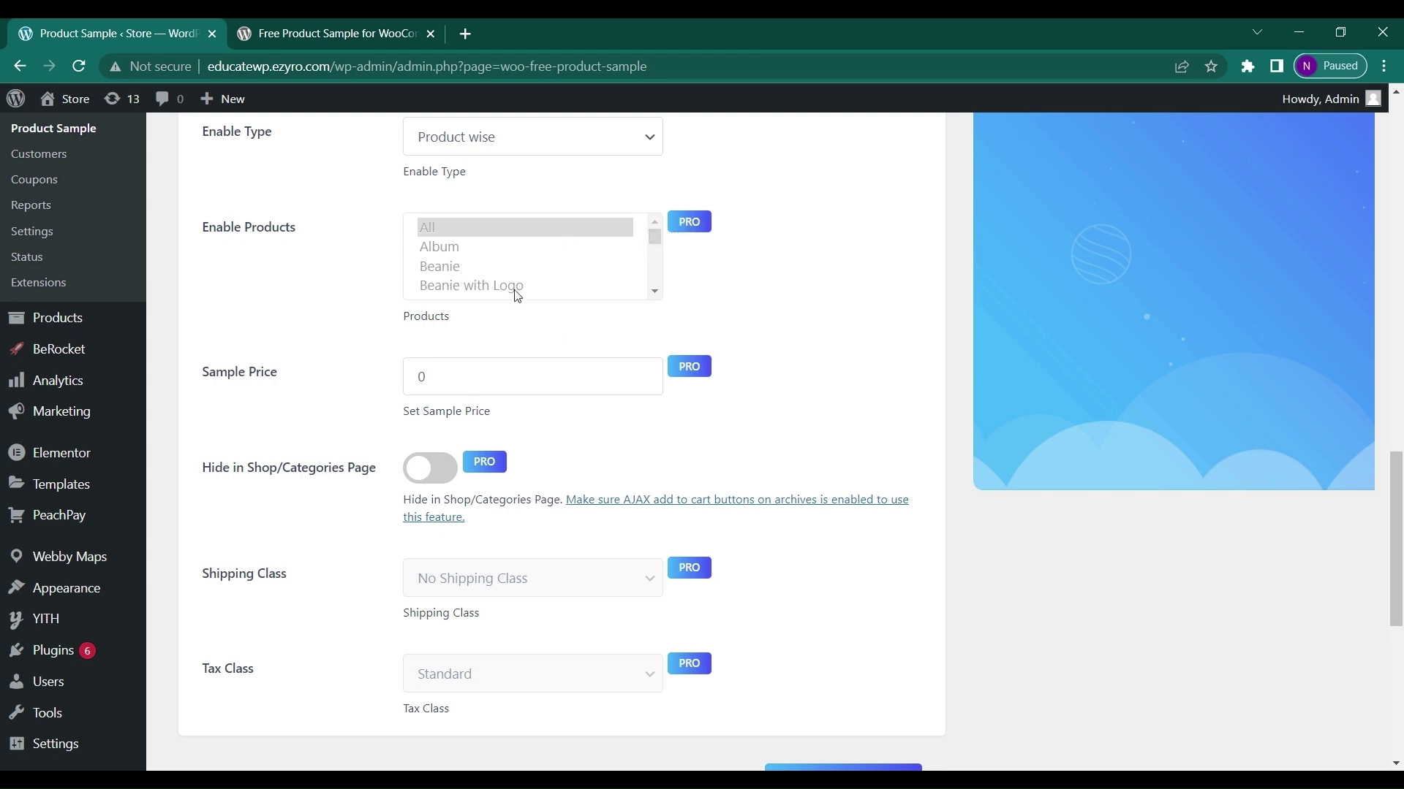
scroll(516, 294, "down", 2)
scroll(450, 395, "down", 2)
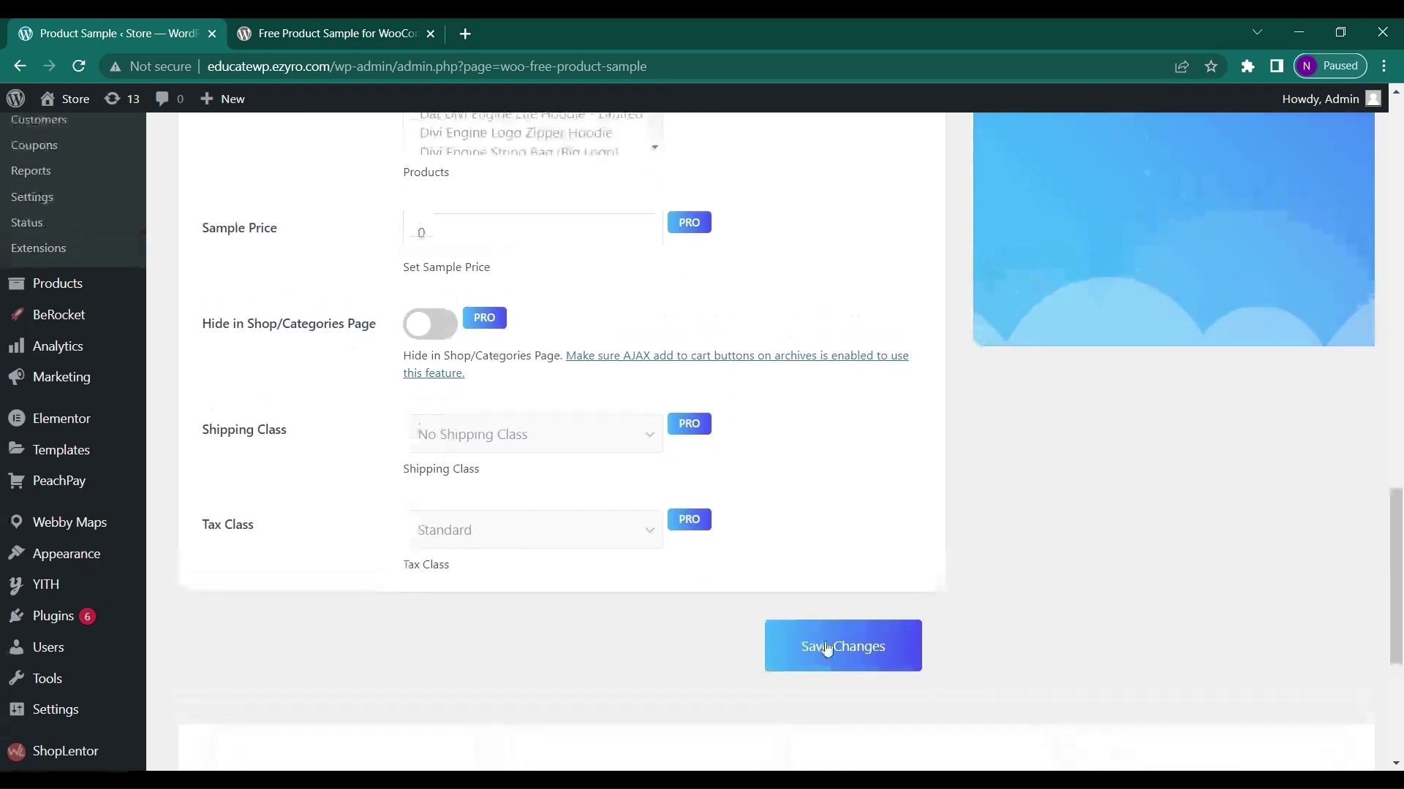
Step: Save the Free Product Sample settings with Maximum Quantity Per Order at 1
left_click(874, 647)
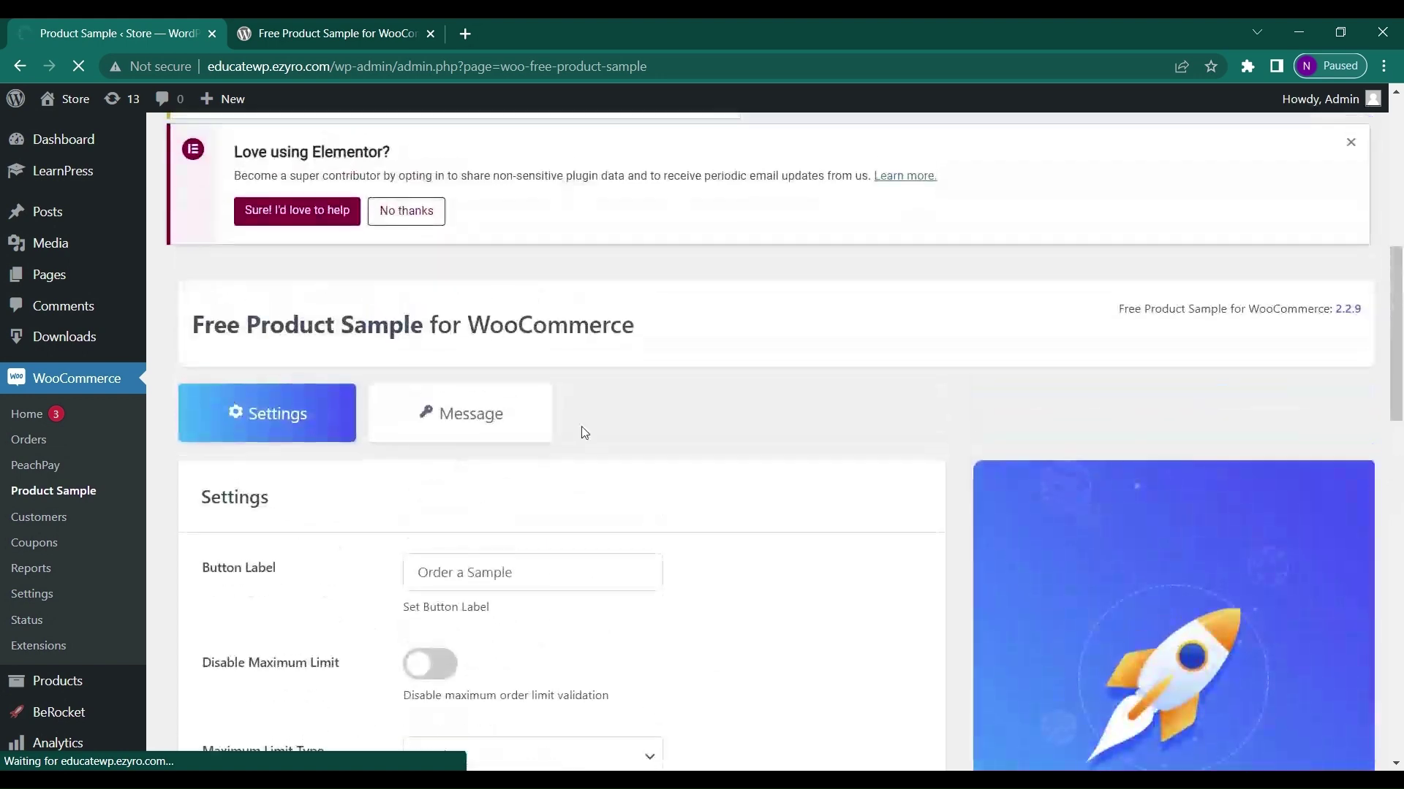
scroll(477, 407, "down", 6)
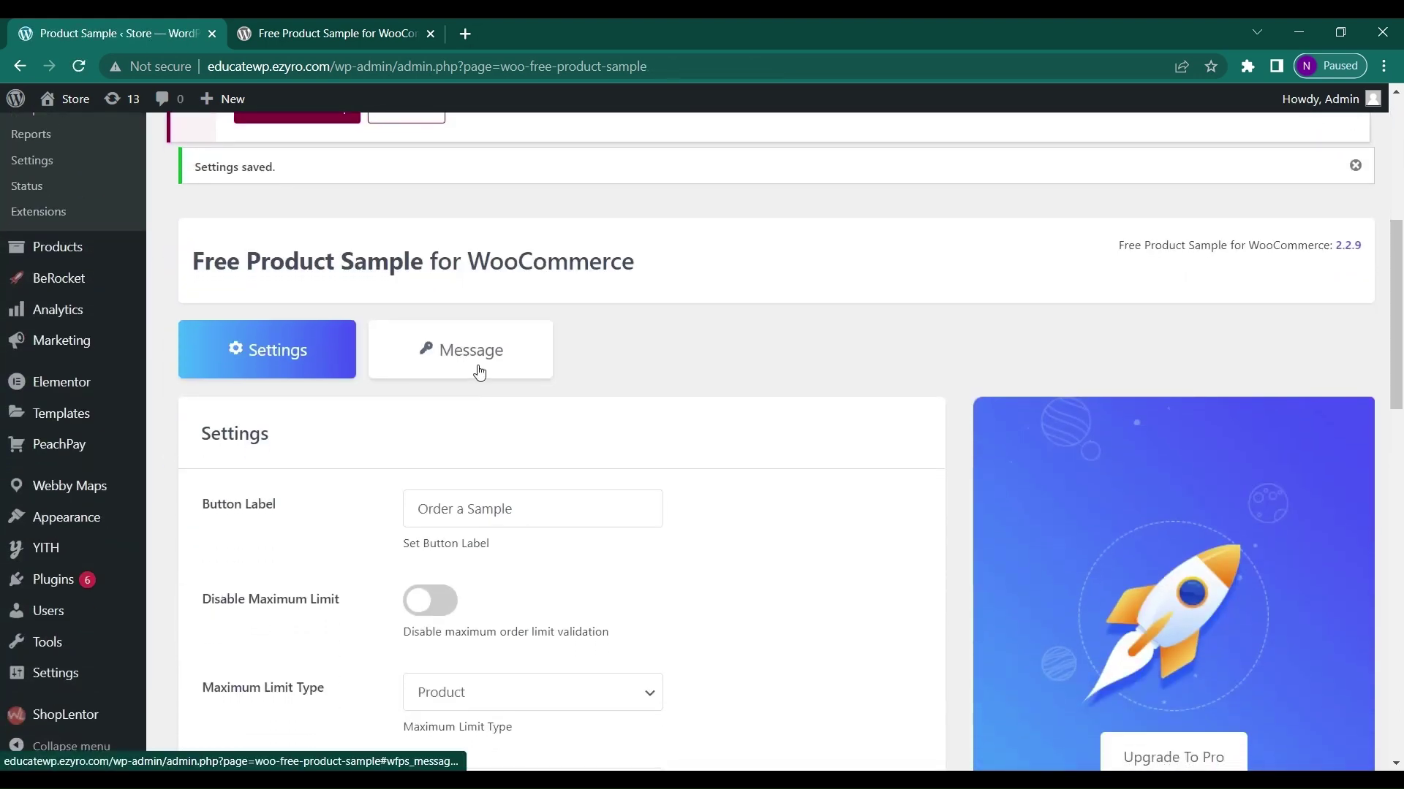
left_click(479, 373)
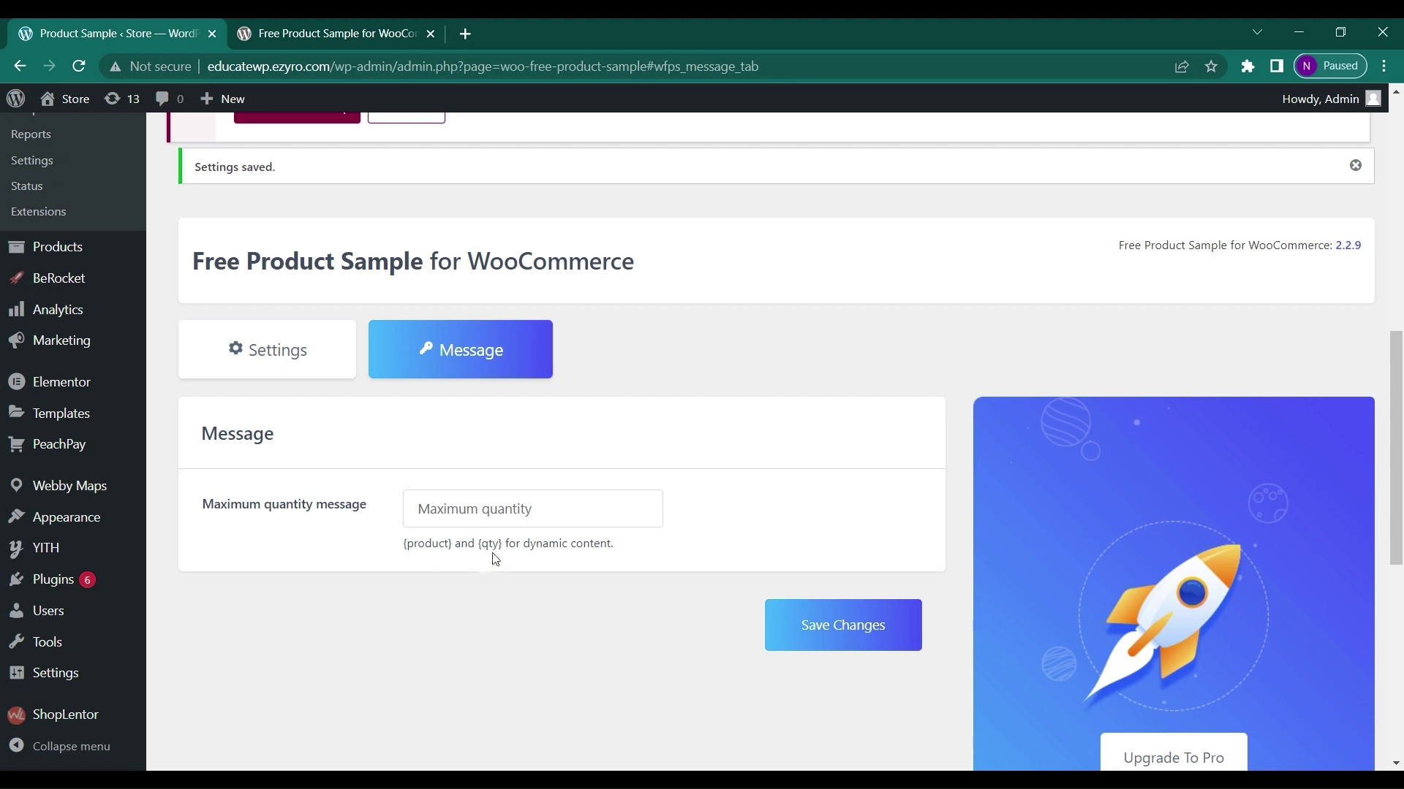
left_click_drag(502, 543, 414, 543)
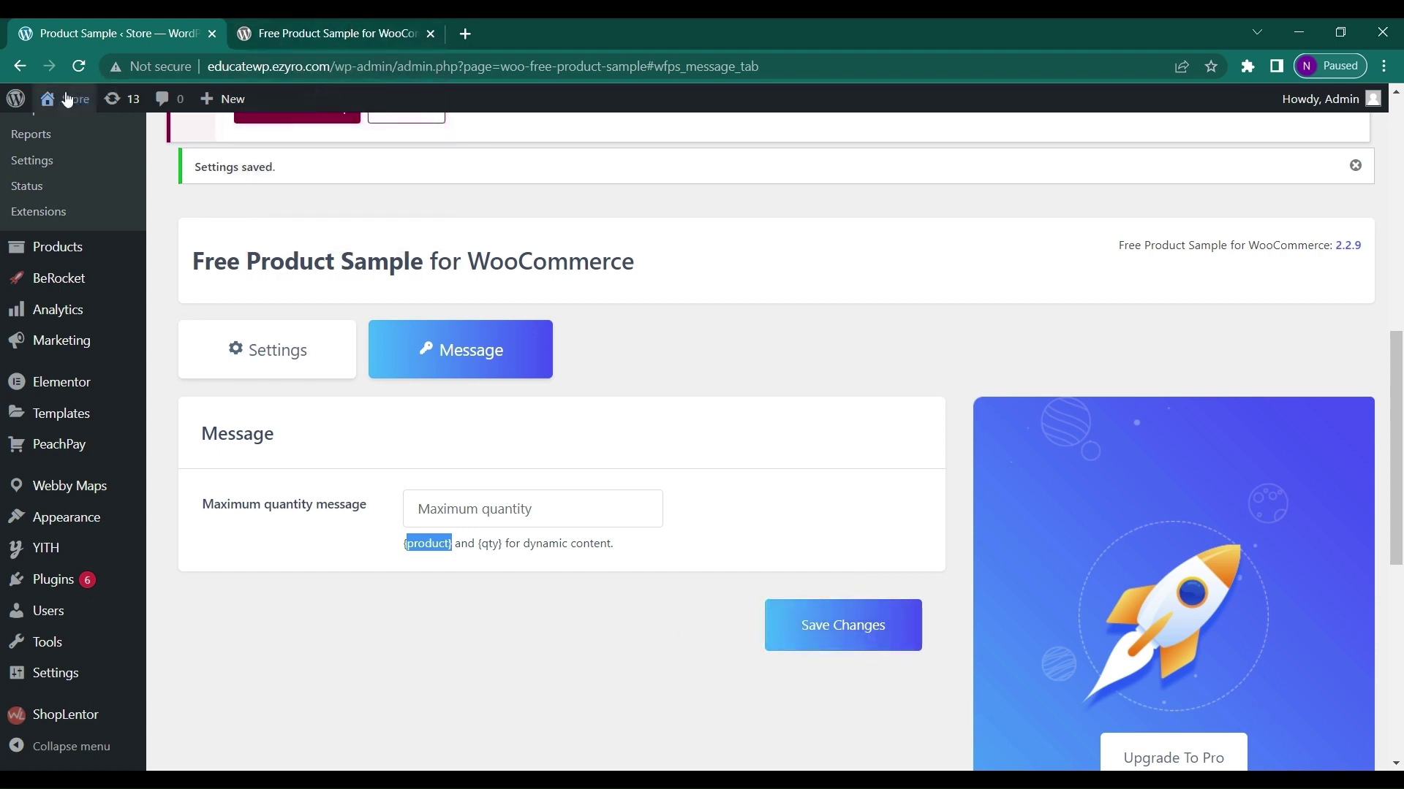
mouse_move(64, 99)
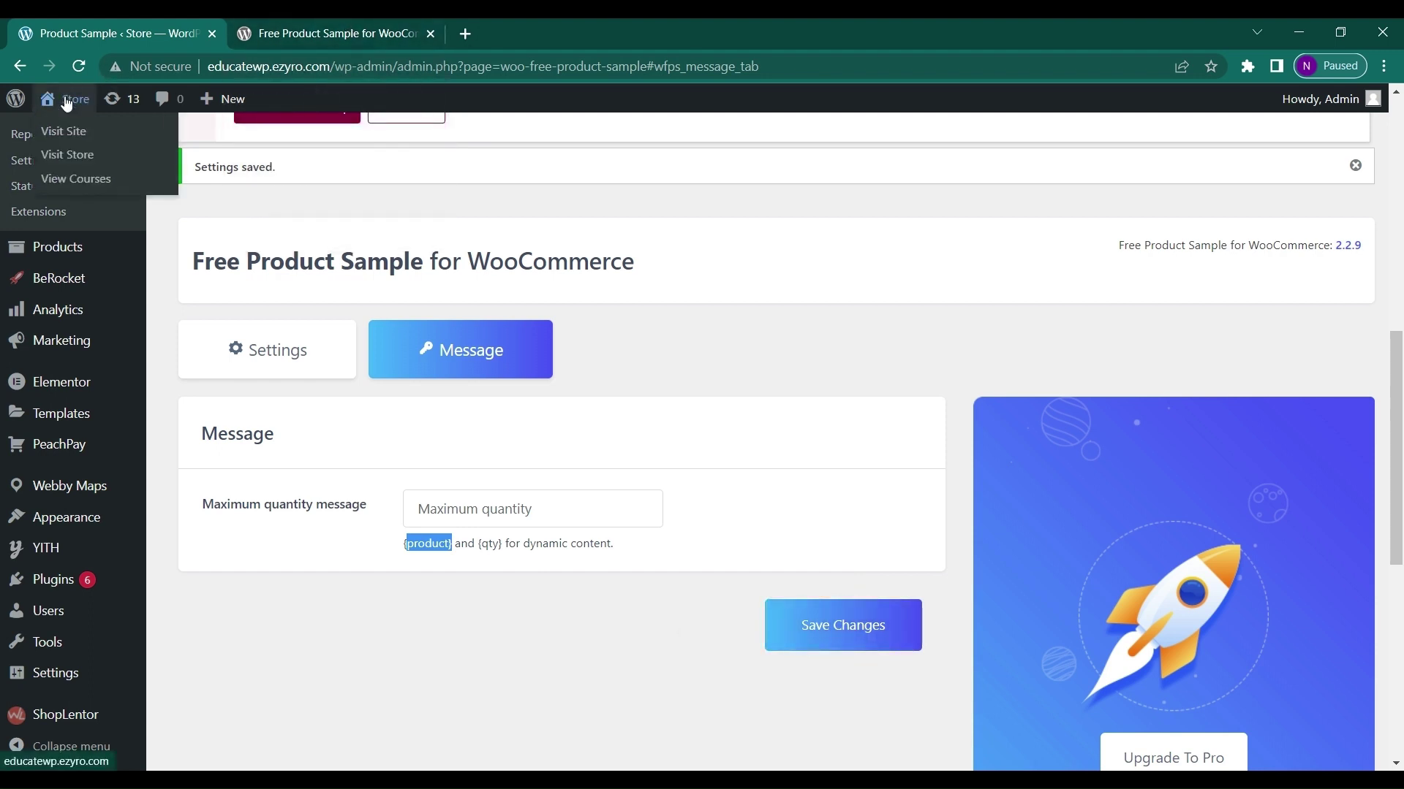
Step: From the shop page, open Album and order a free sample, bringing the cart to 6 items
left_click(76, 158)
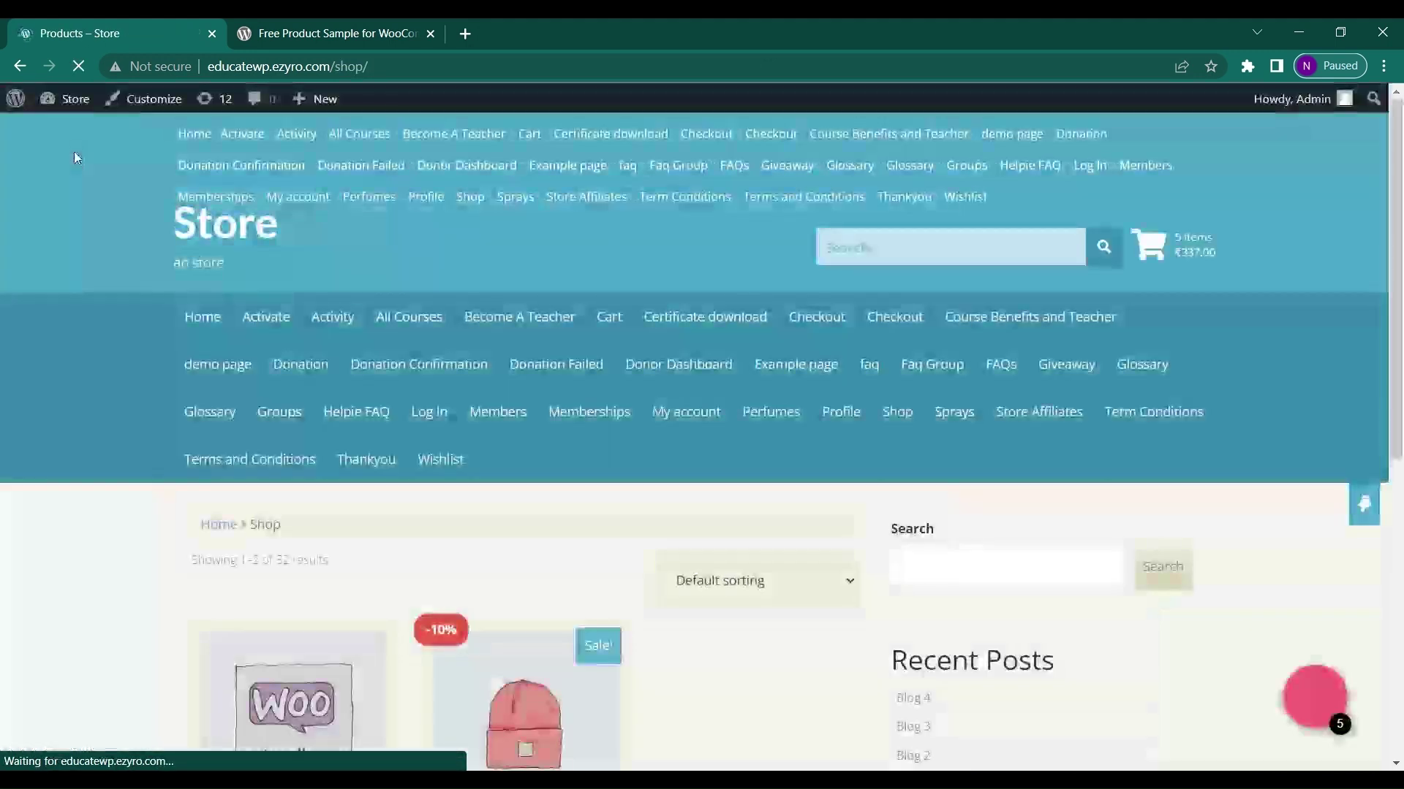
scroll(448, 359, "down", 3)
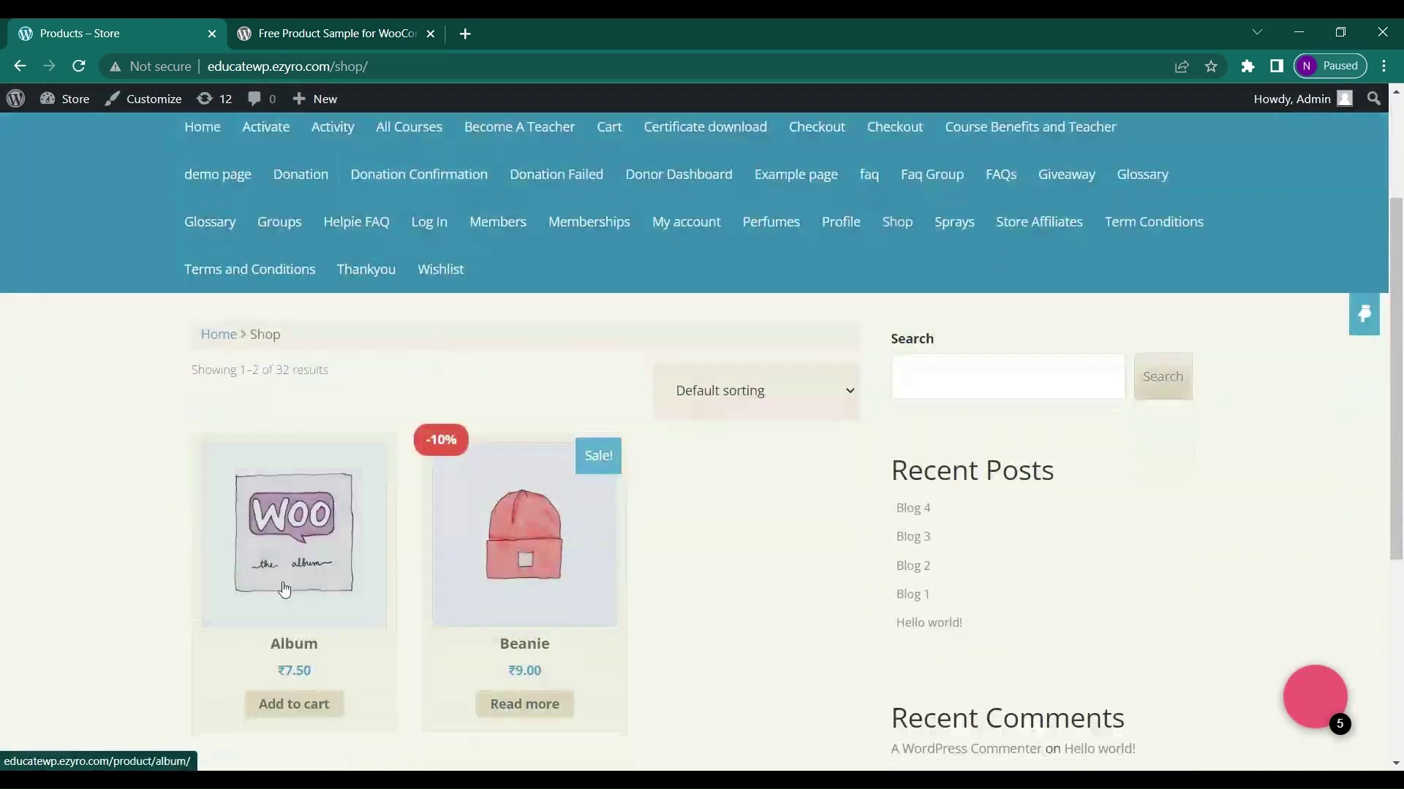
scroll(319, 595, "down", 1)
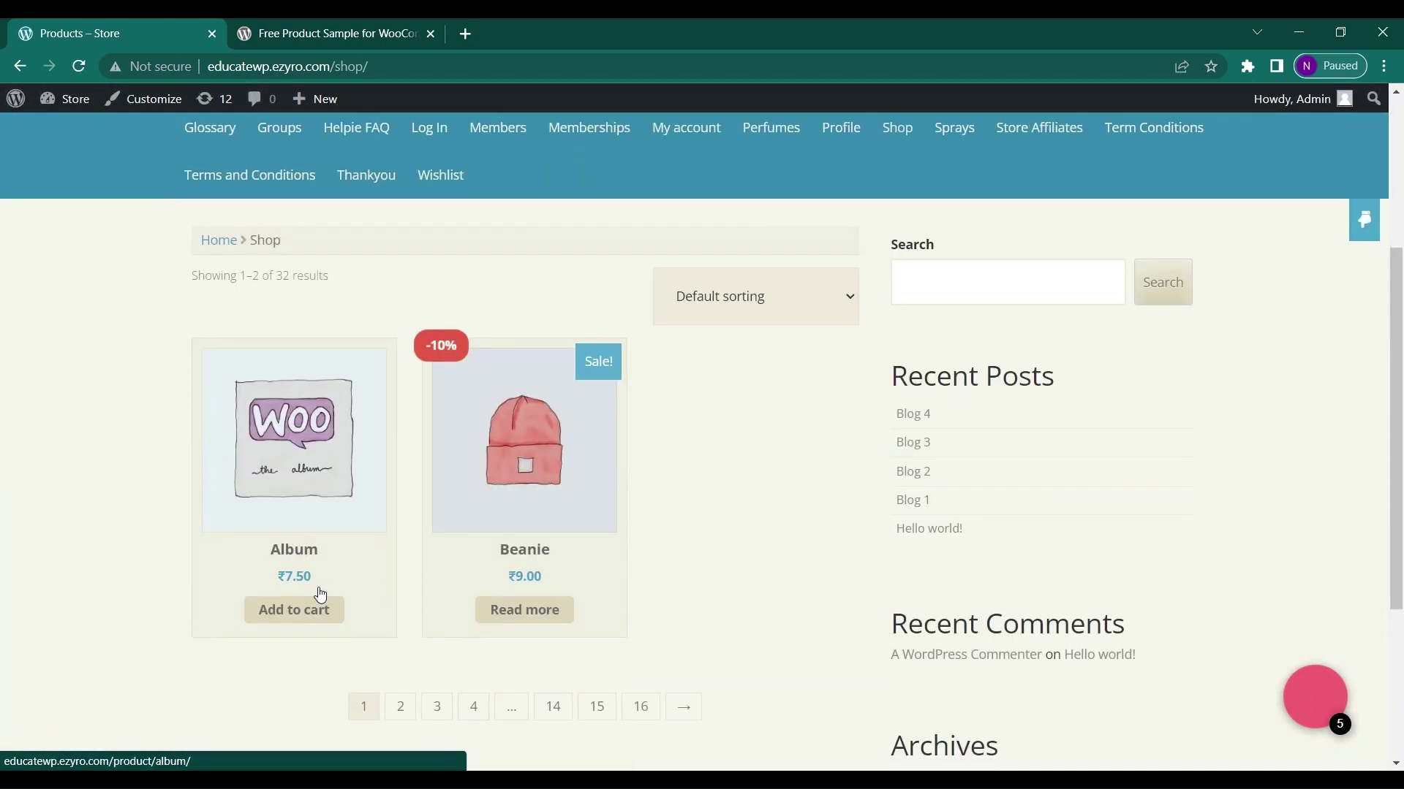
left_click(328, 518)
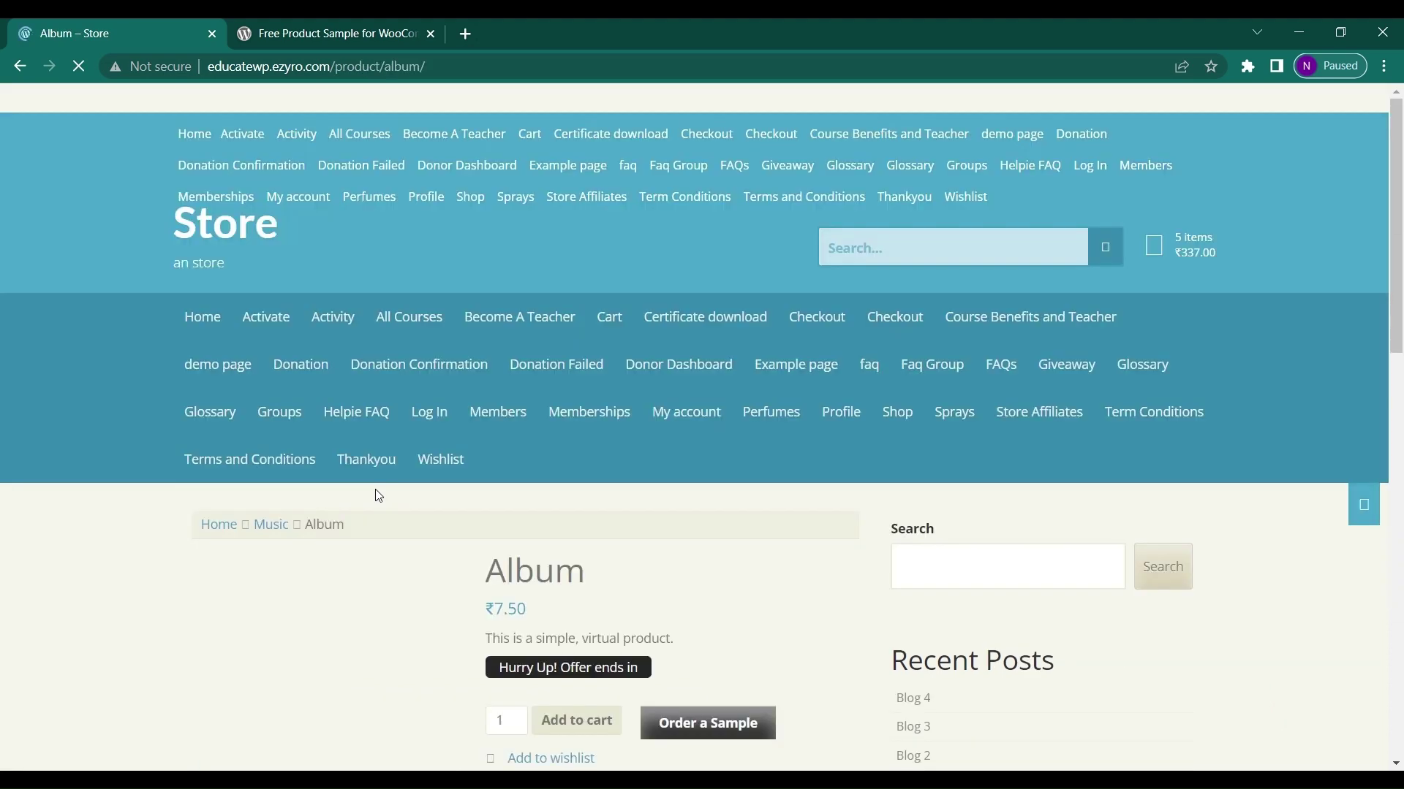
scroll(462, 587, "down", 2)
scroll(464, 593, "down", 2)
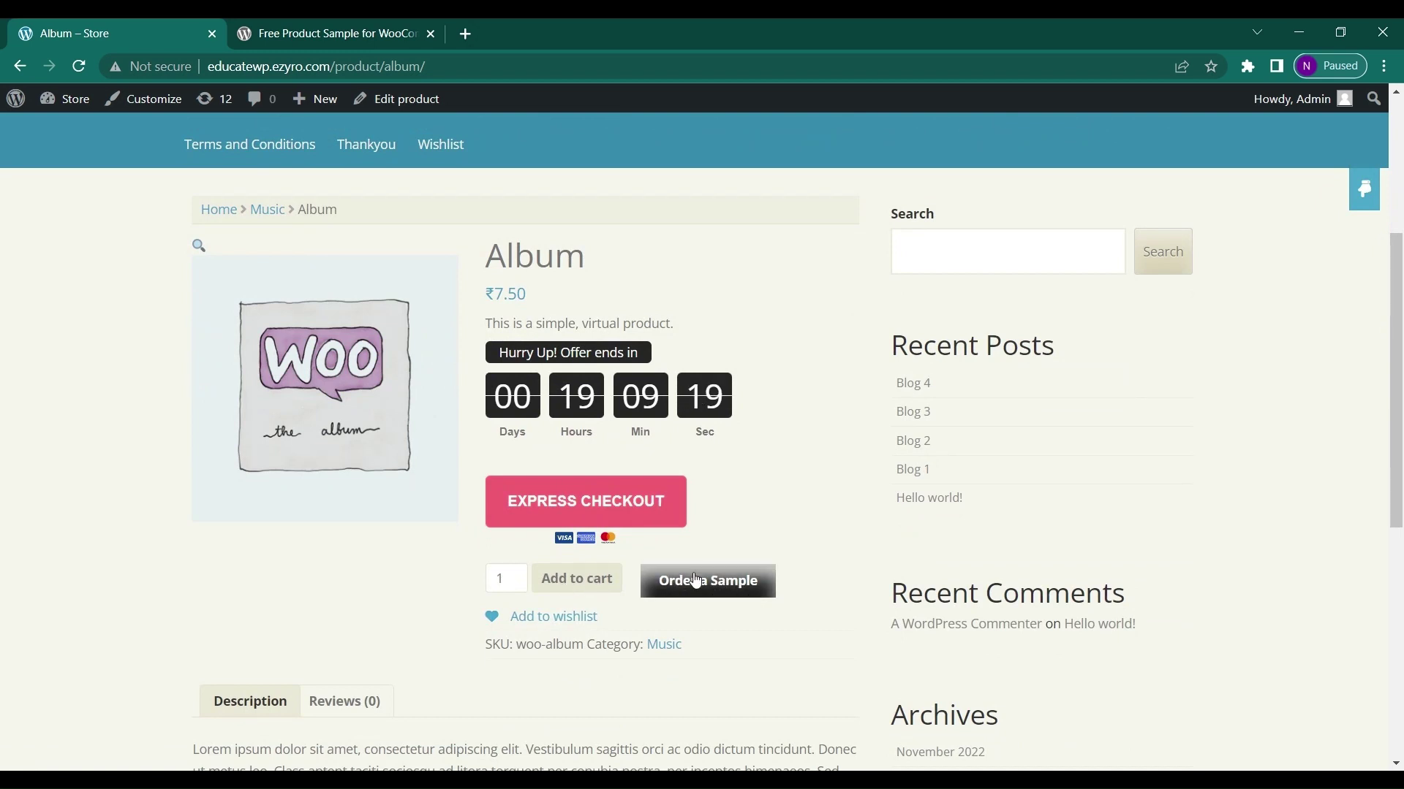
left_click(699, 582)
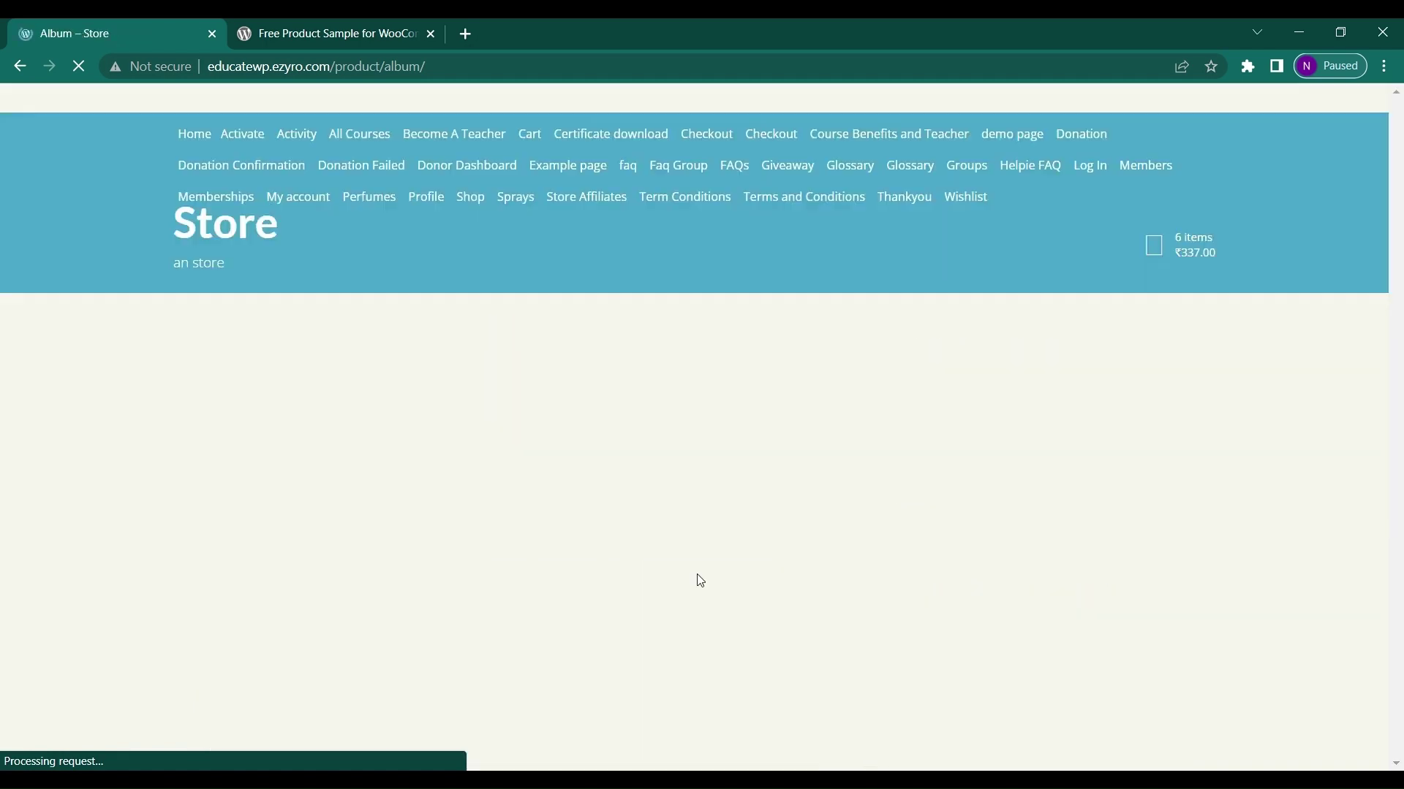
scroll(699, 581, "down", 6)
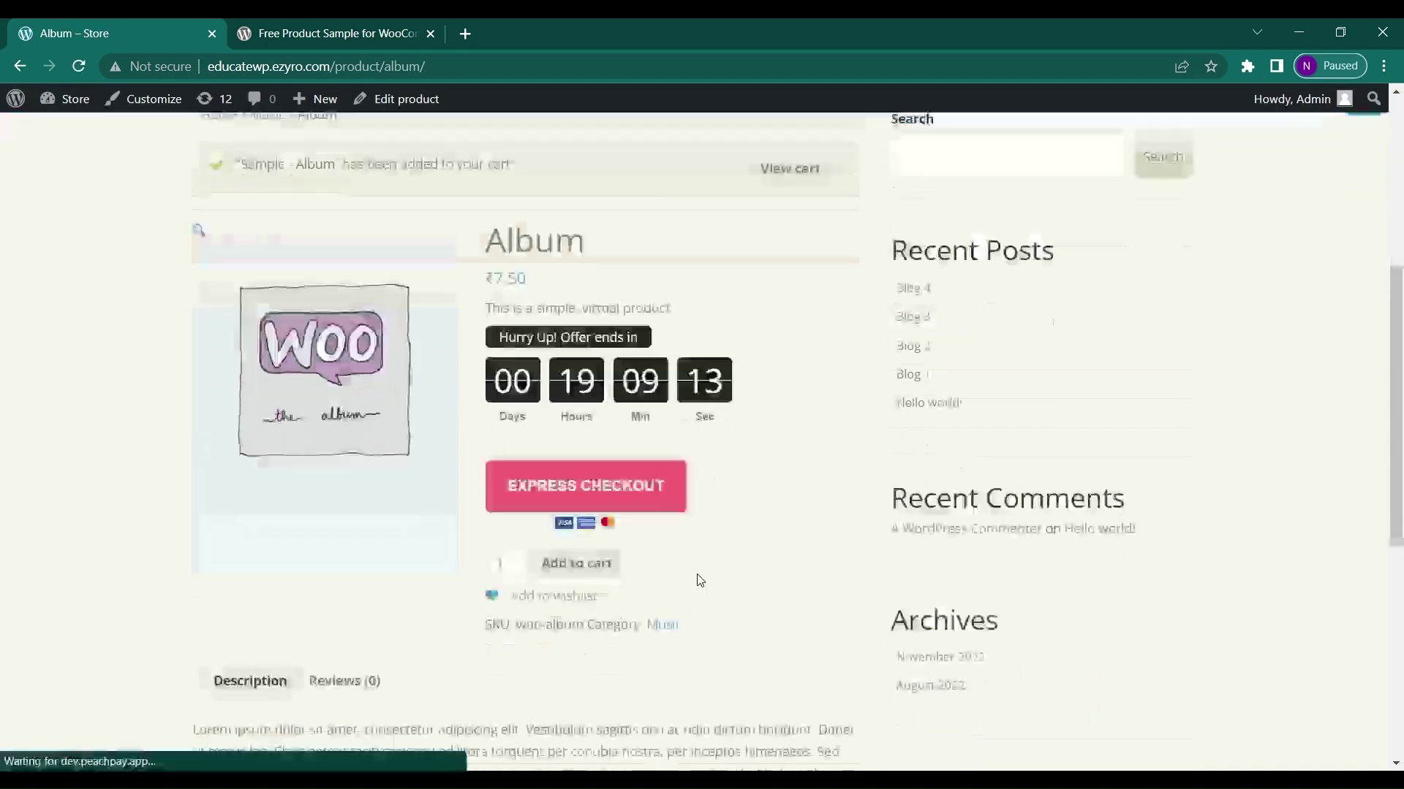
scroll(743, 439, "up", 5)
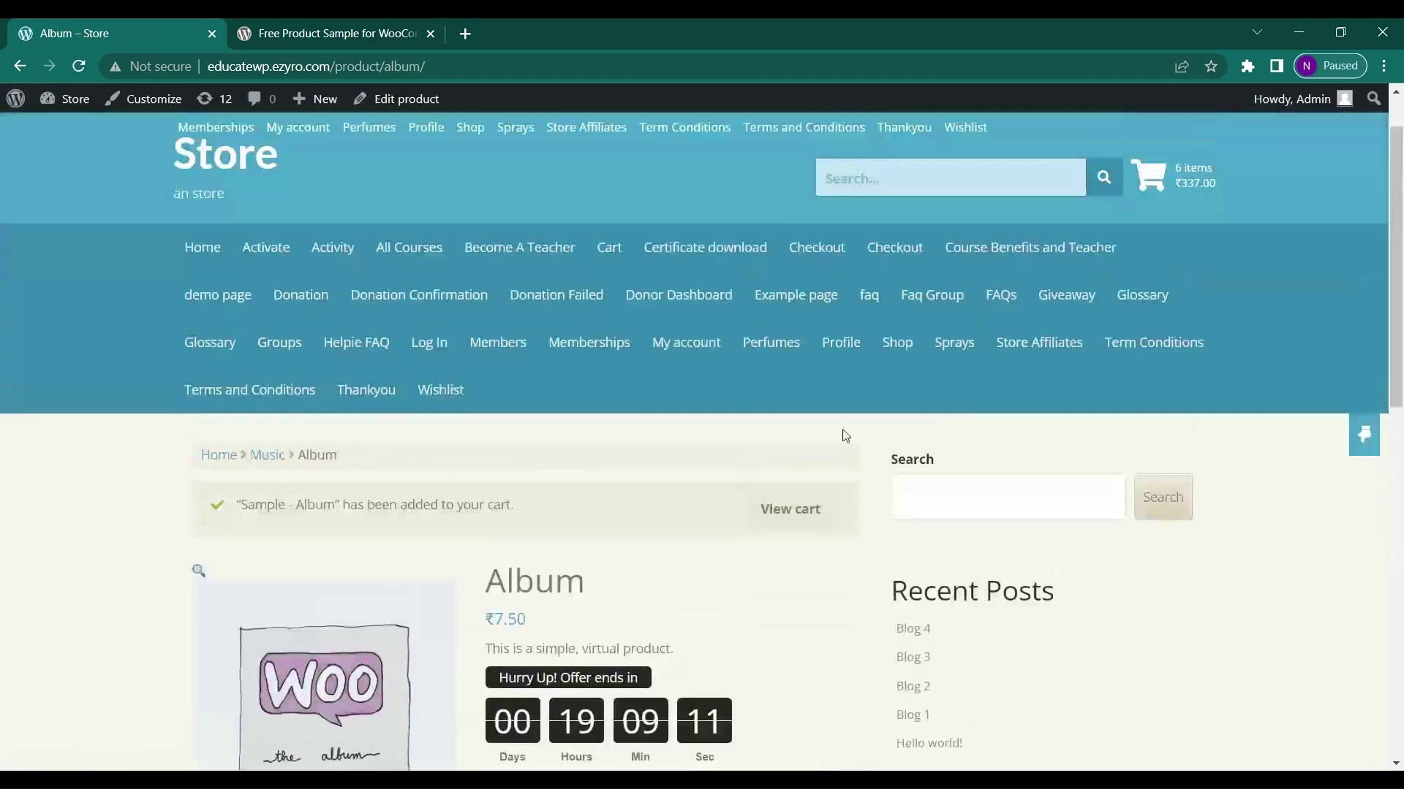
Step: Open the cart and confirm the Album sample is listed at ₹0.00
left_click(1076, 302)
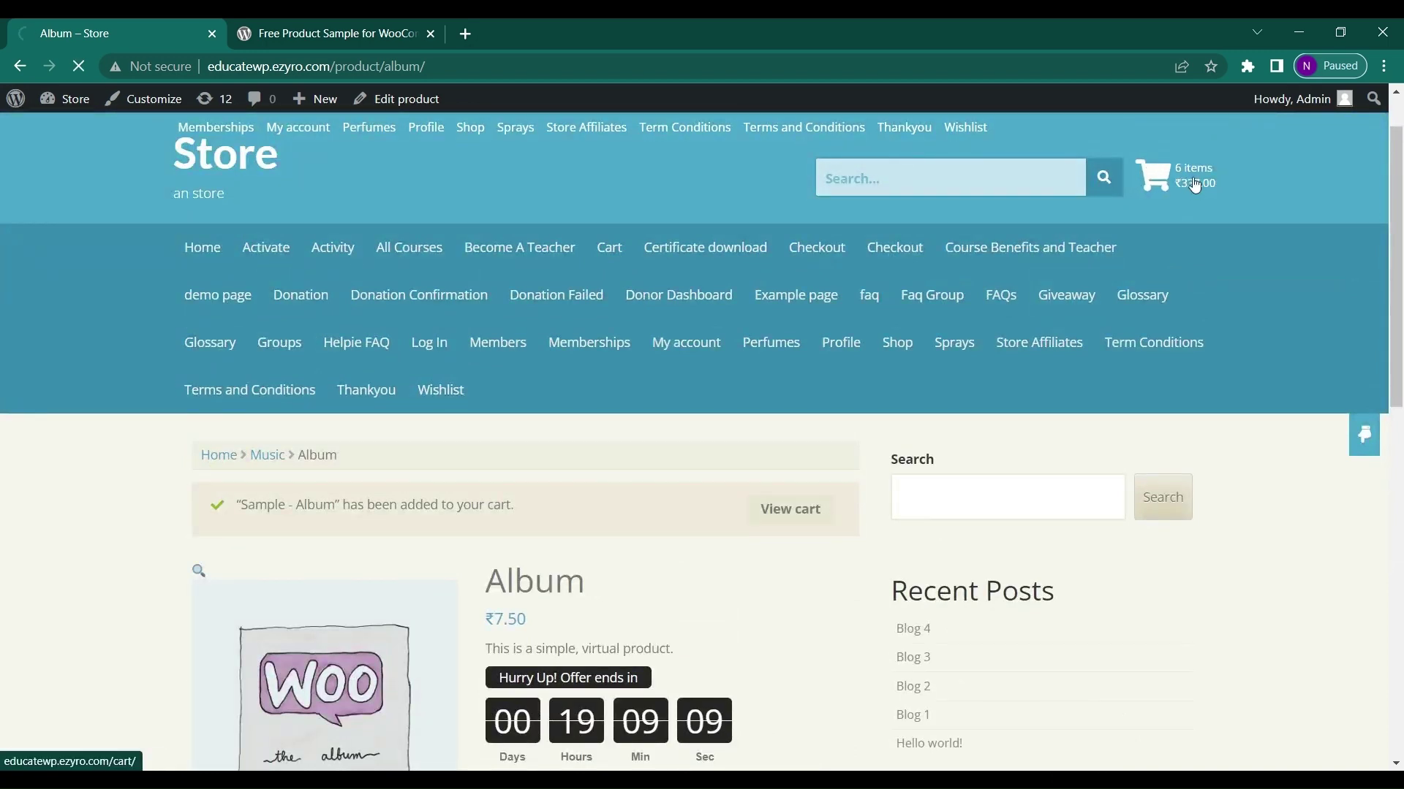
scroll(806, 394, "down", 7)
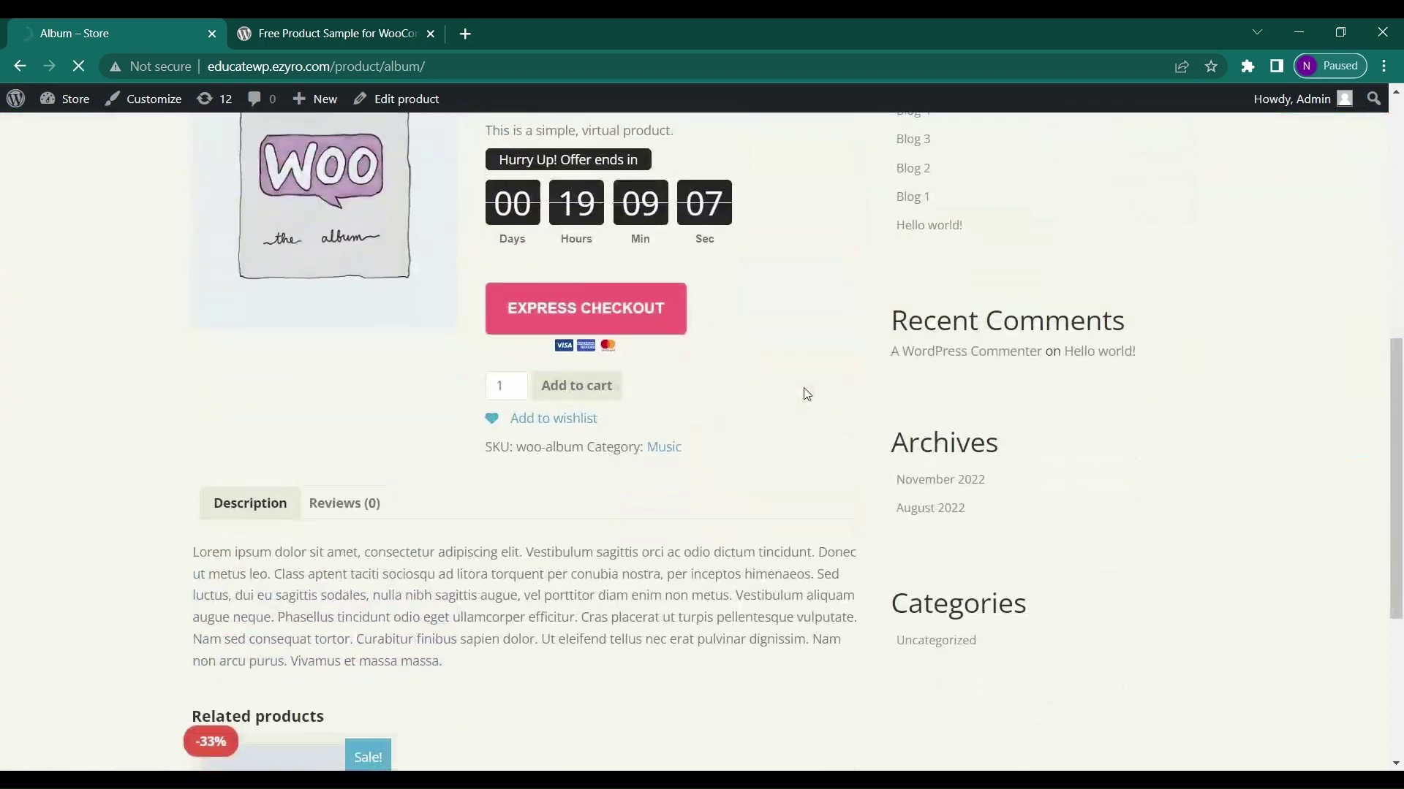
scroll(804, 391, "down", 8)
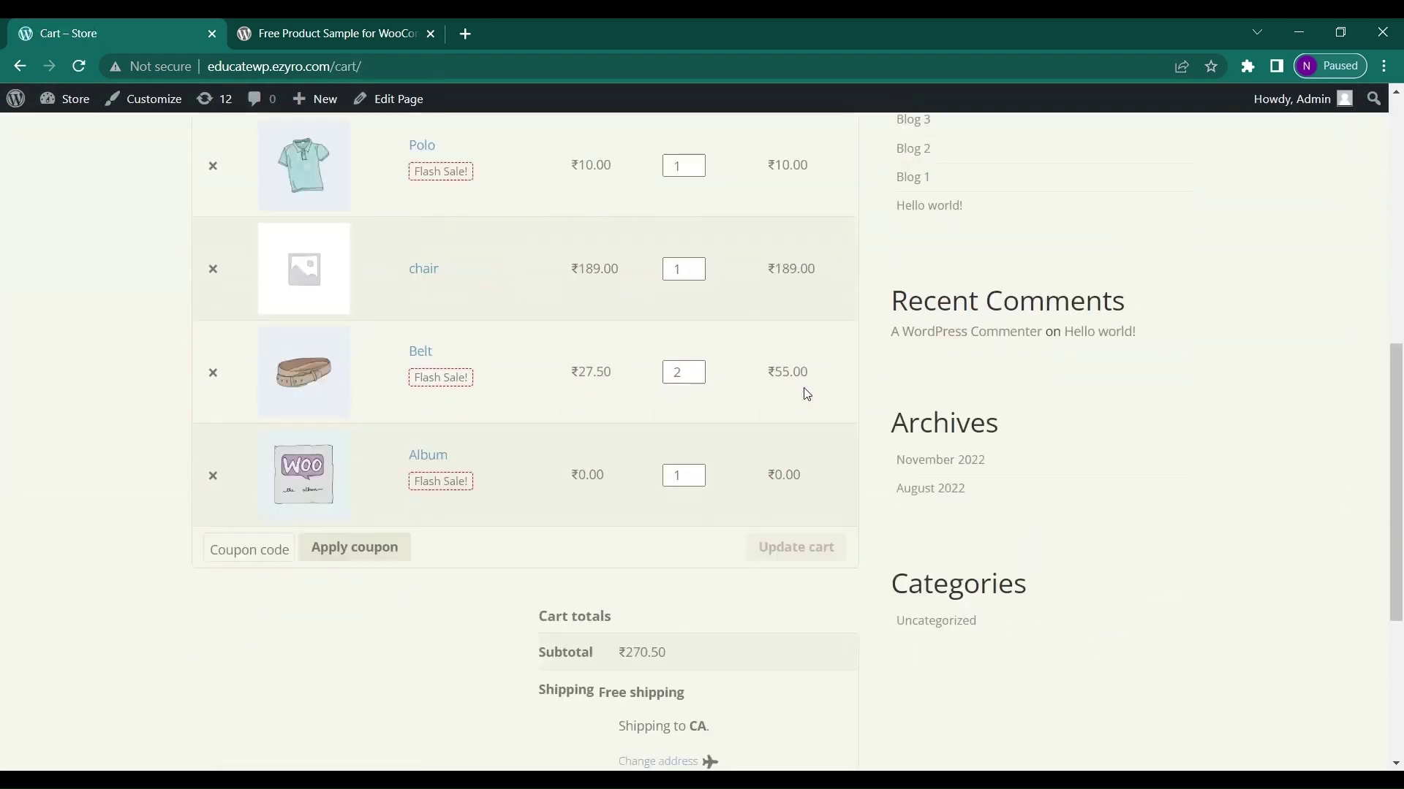
scroll(478, 391, "up", 3)
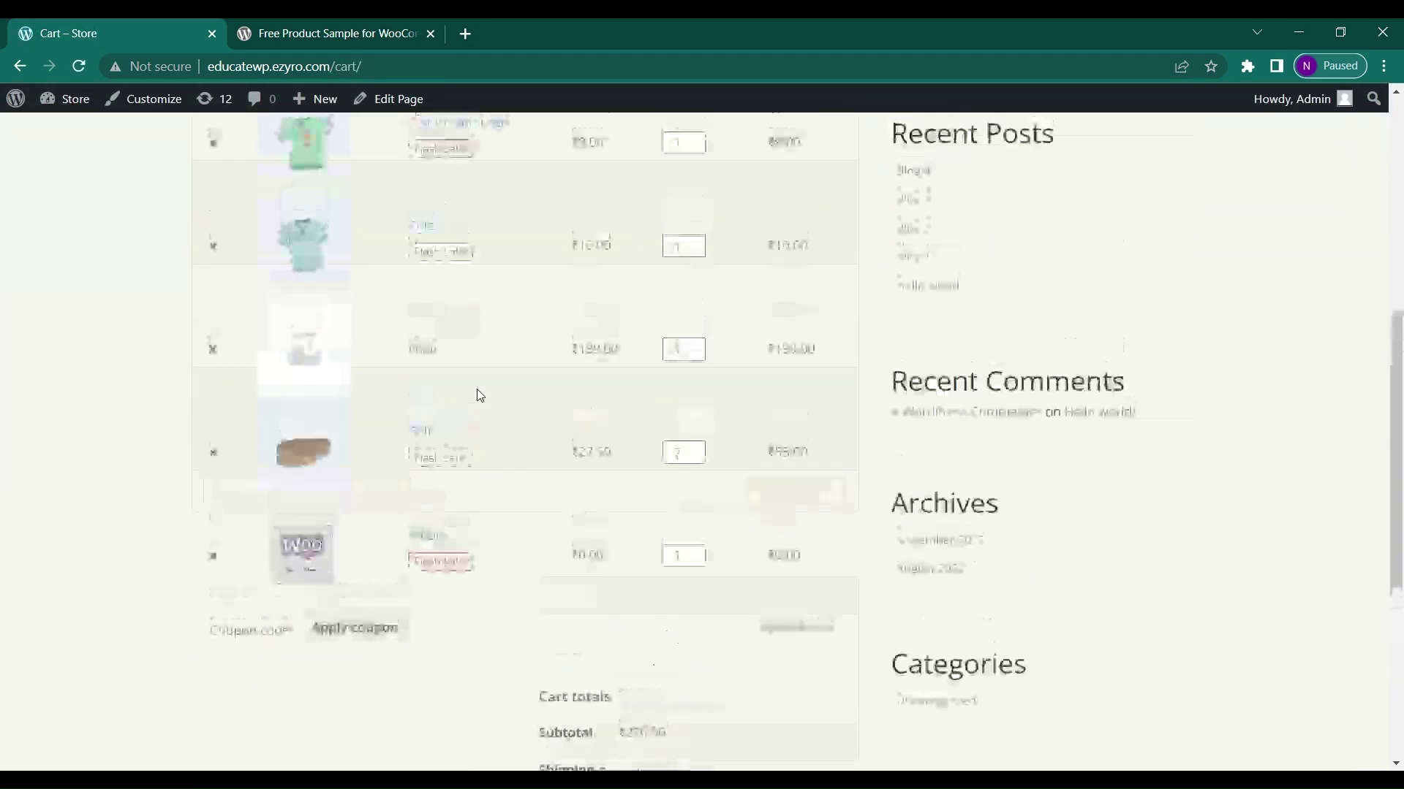
scroll(478, 395, "up", 1)
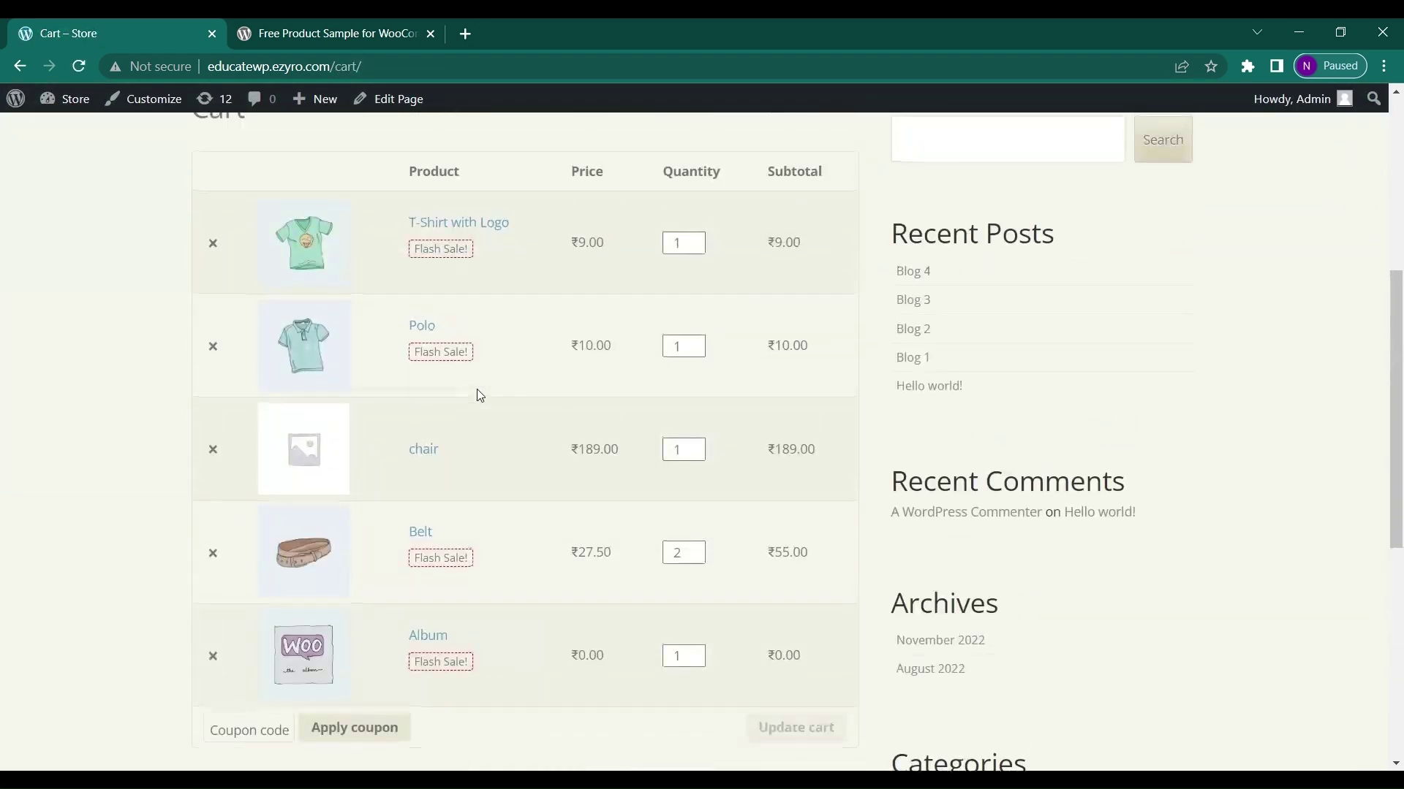
scroll(479, 395, "down", 1)
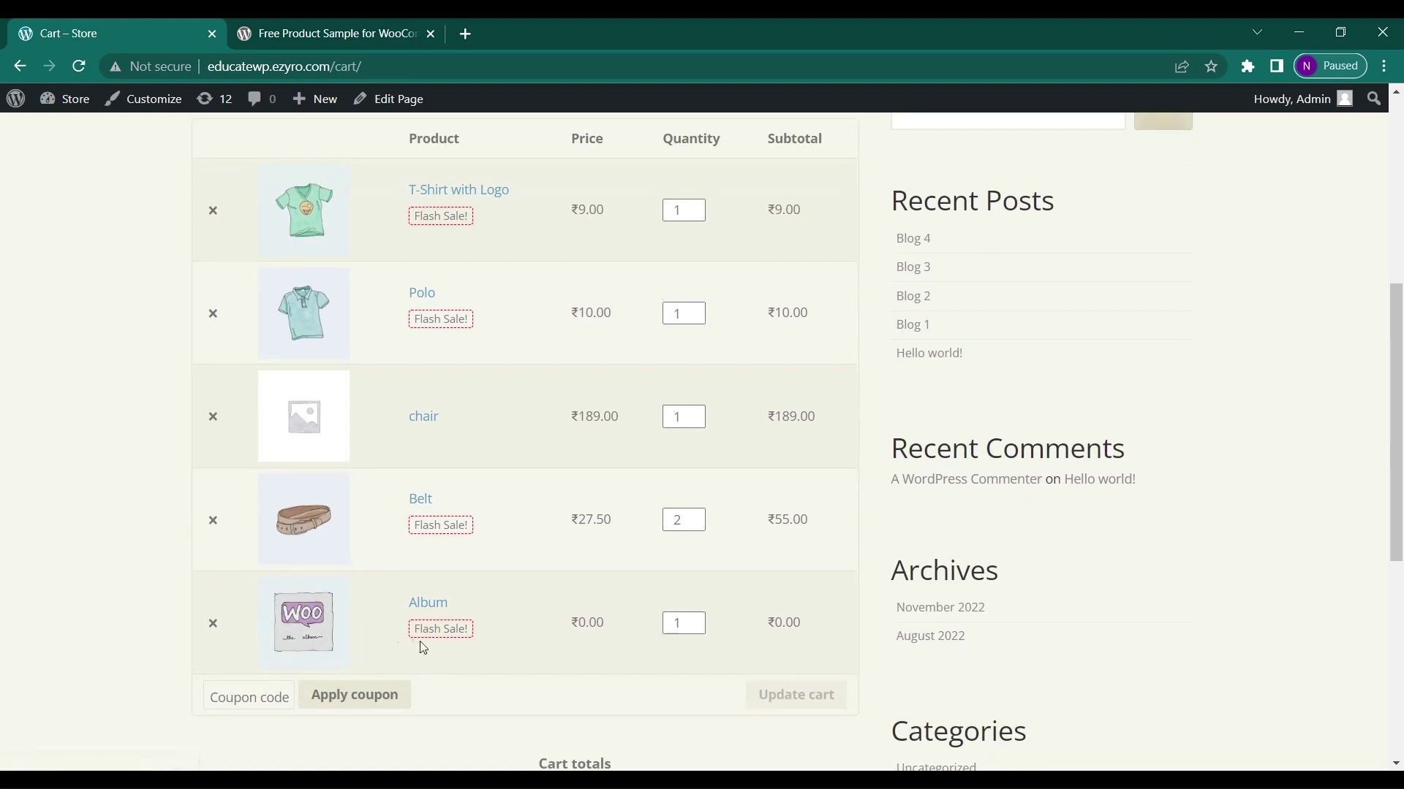
scroll(576, 648, "down", 1)
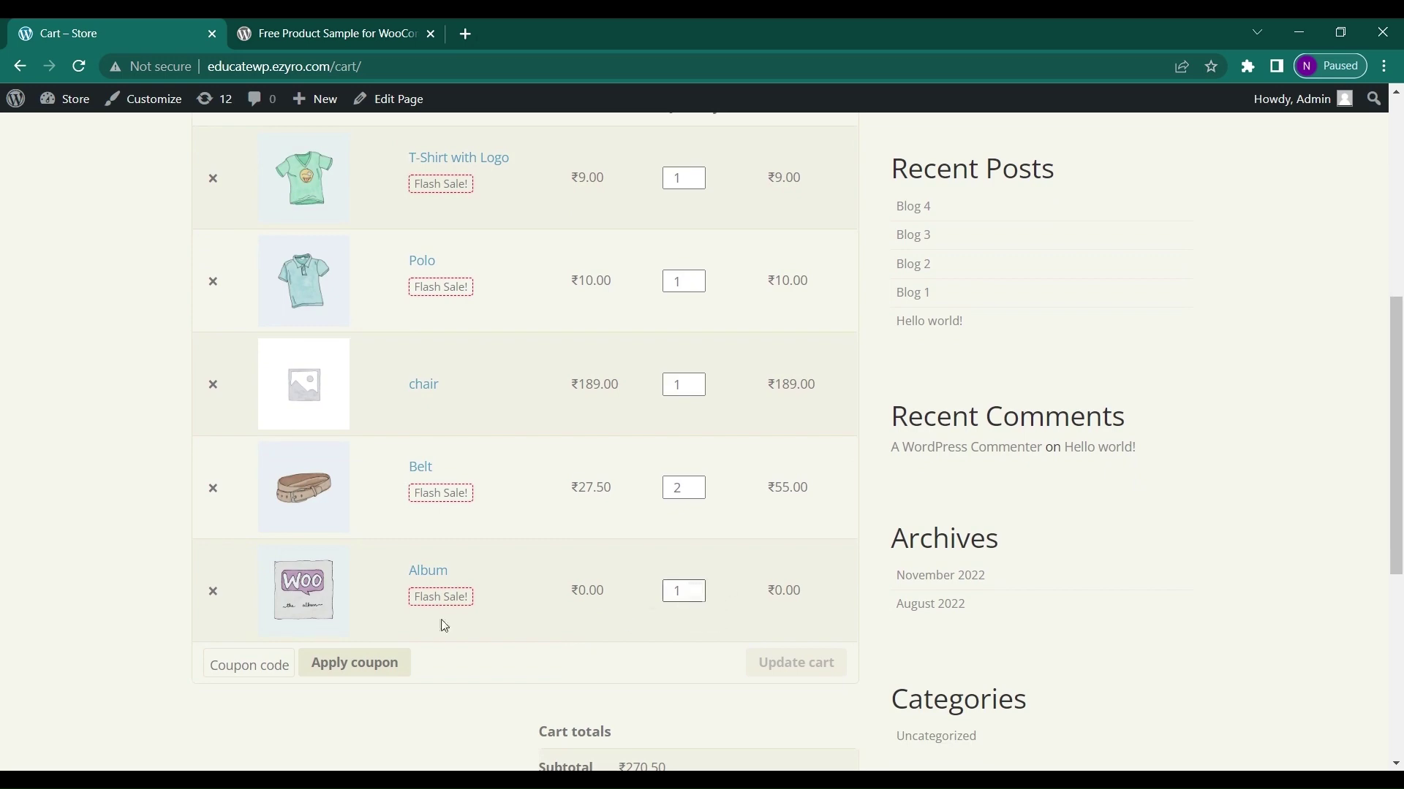
scroll(444, 626, "up", 6)
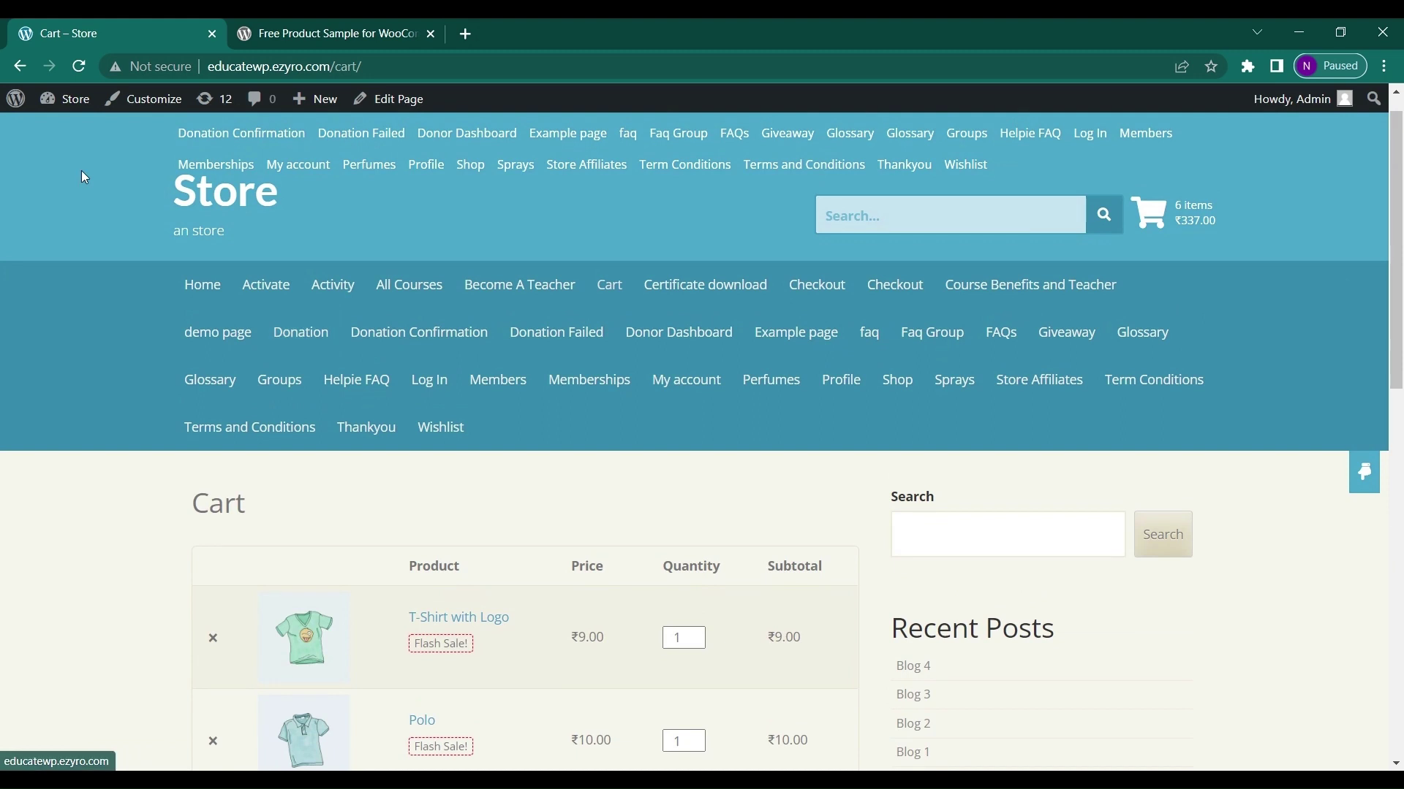
Step: Open the About WordPress admin page, then switch back to the wordpress.org plugin tab
left_click(4, 95)
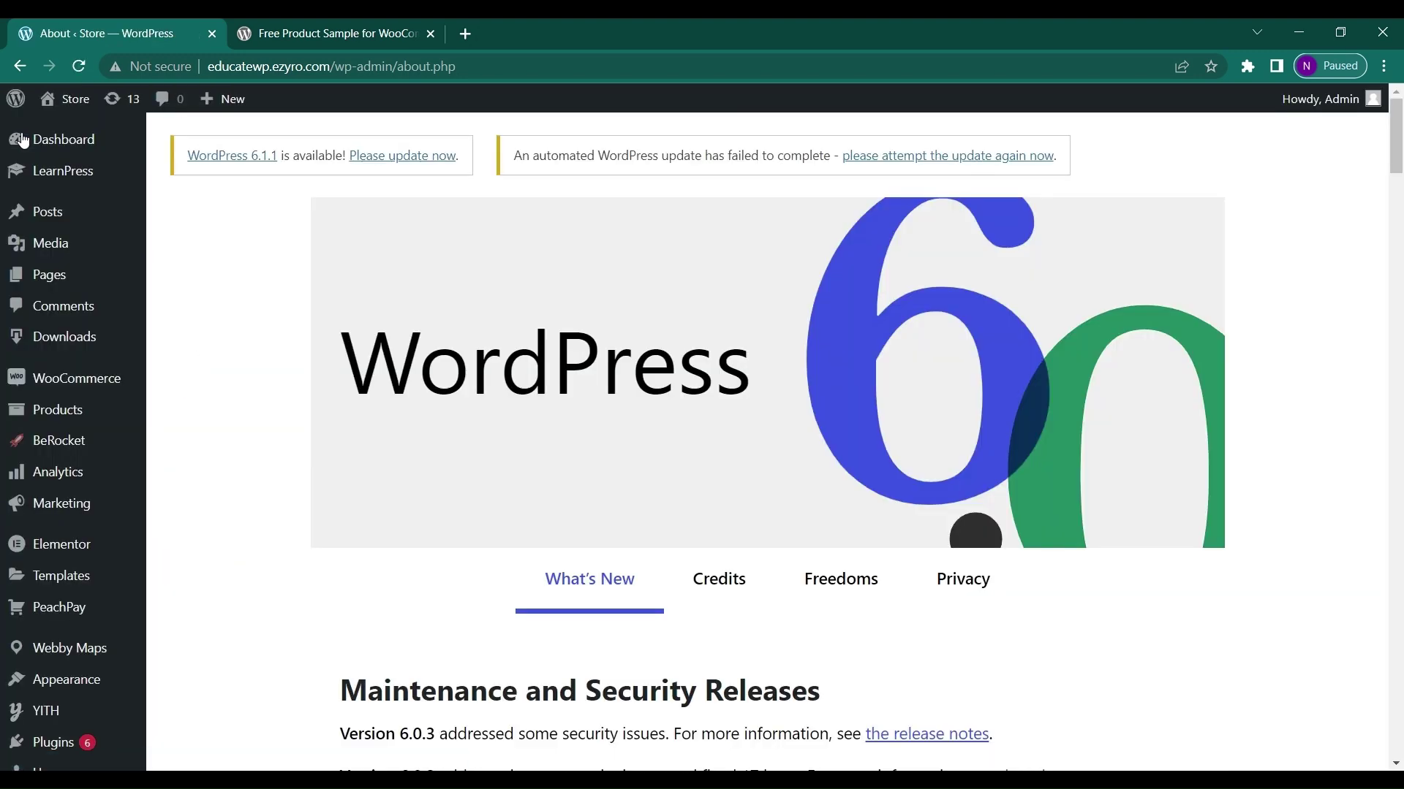
scroll(9, 475, "down", 3)
mouse_move(21, 562)
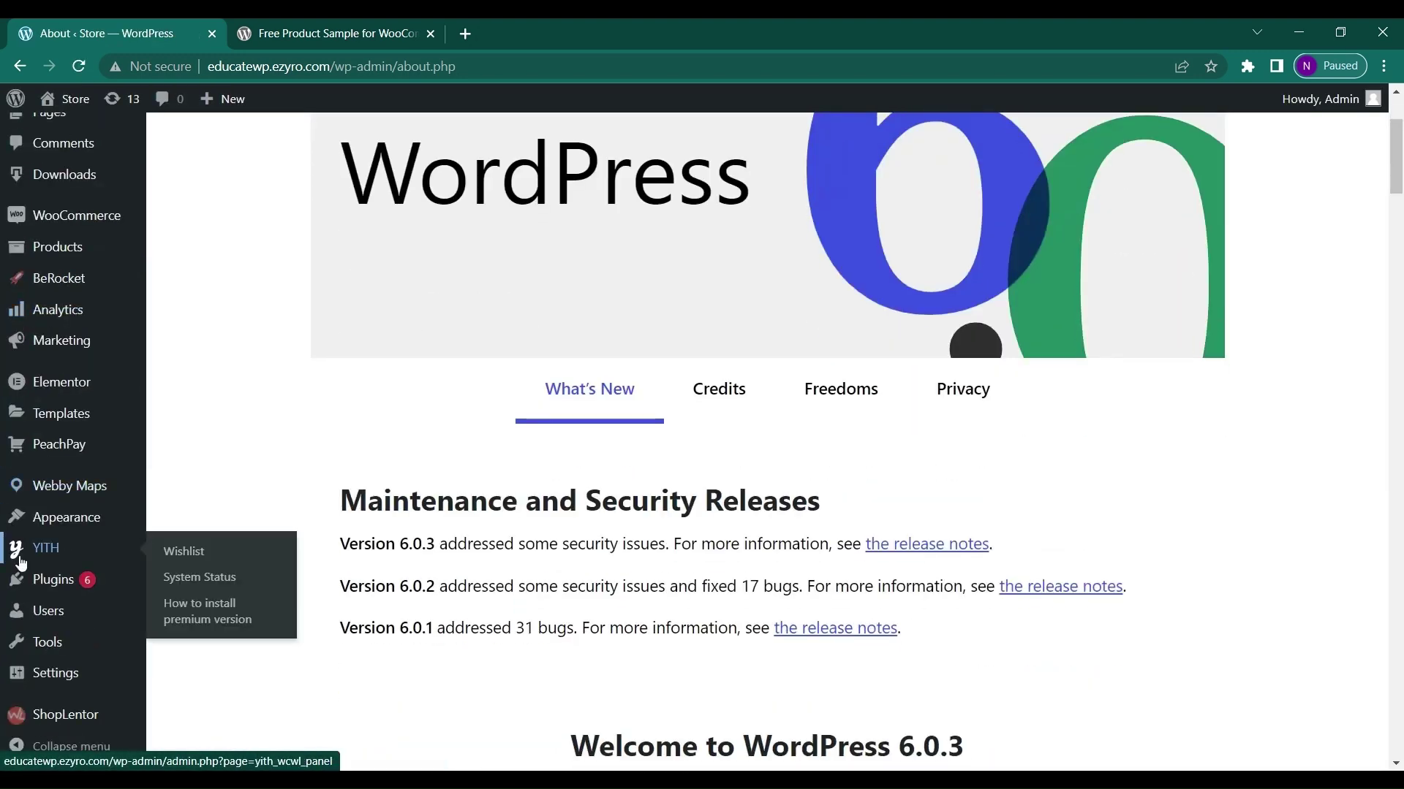
mouse_move(45, 583)
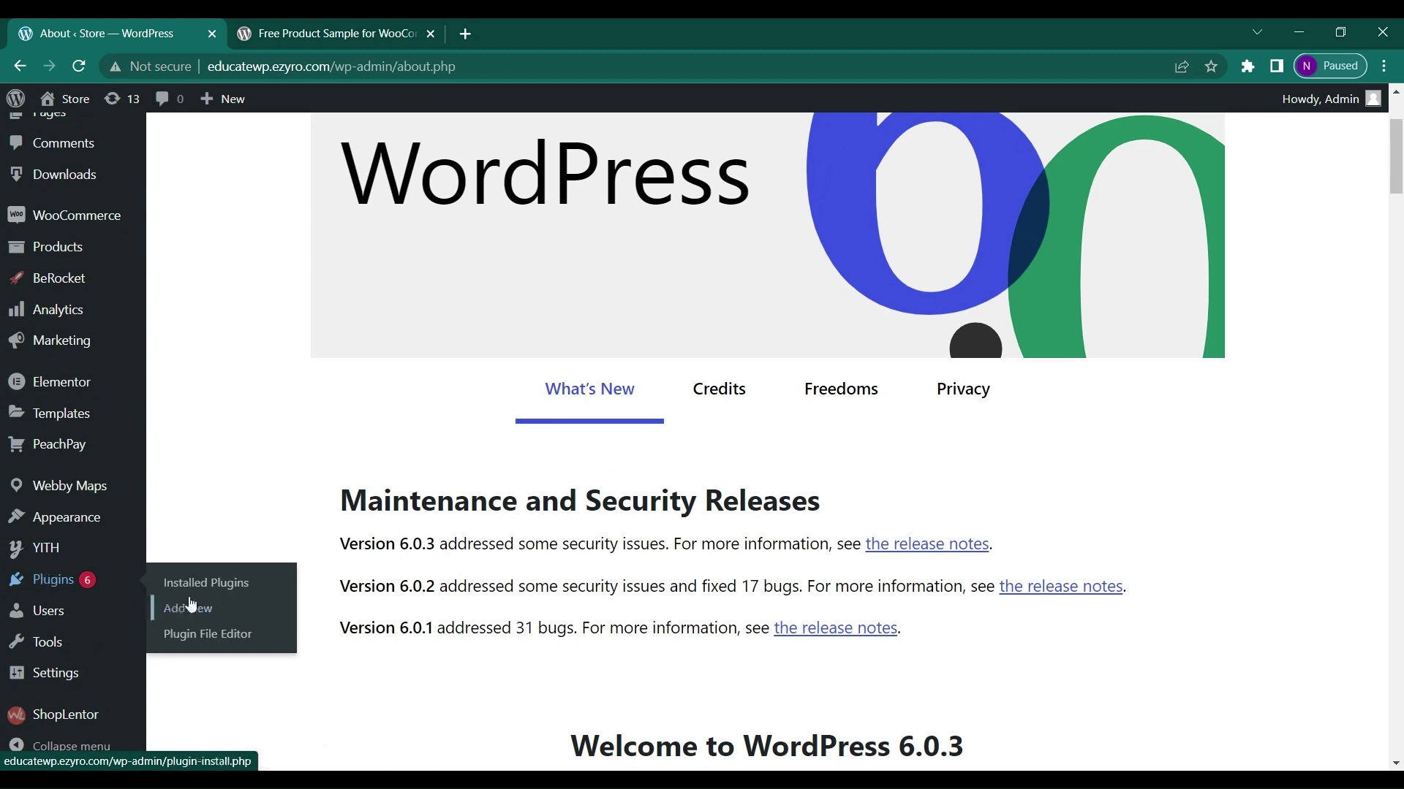
scroll(275, 429, "up", 3)
left_click(370, 29)
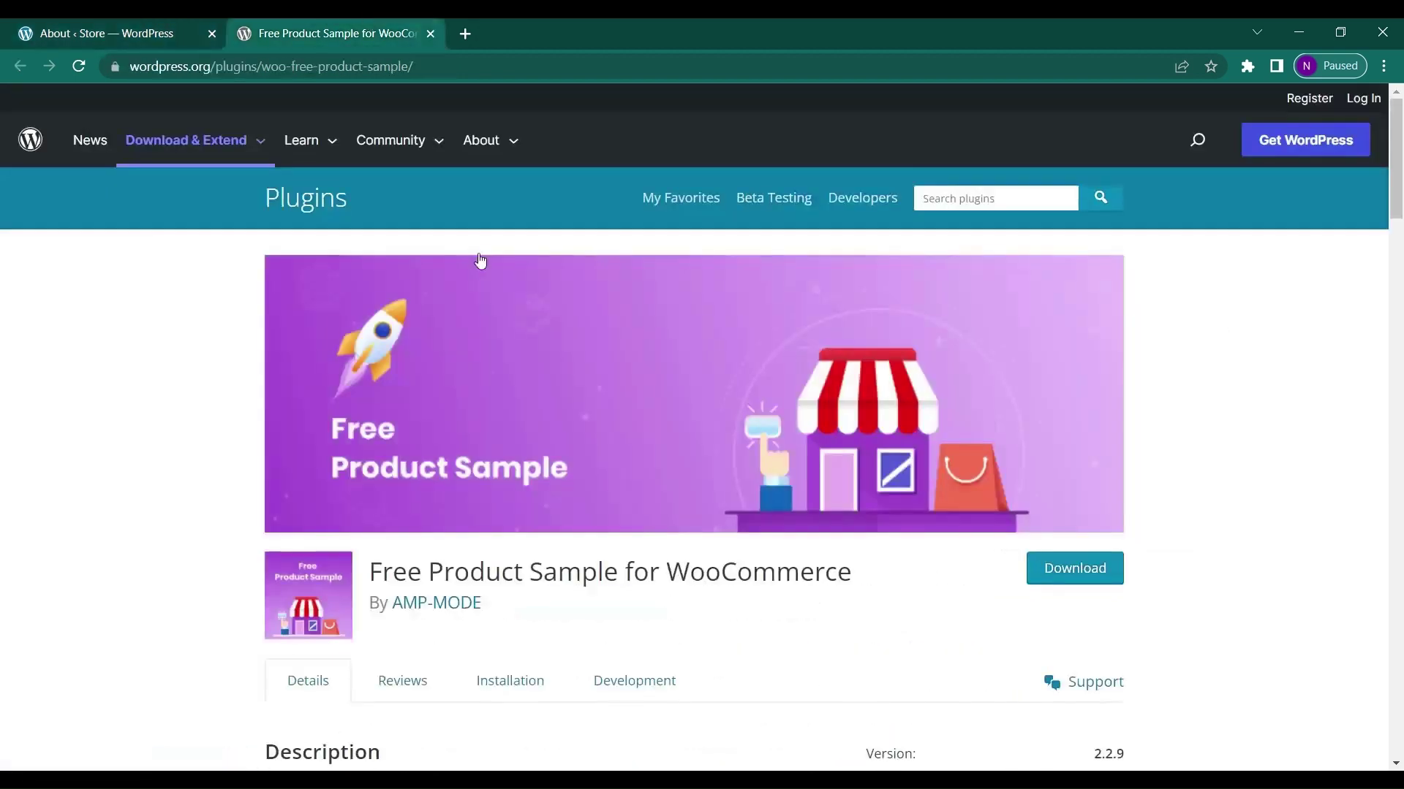
mouse_move(395, 140)
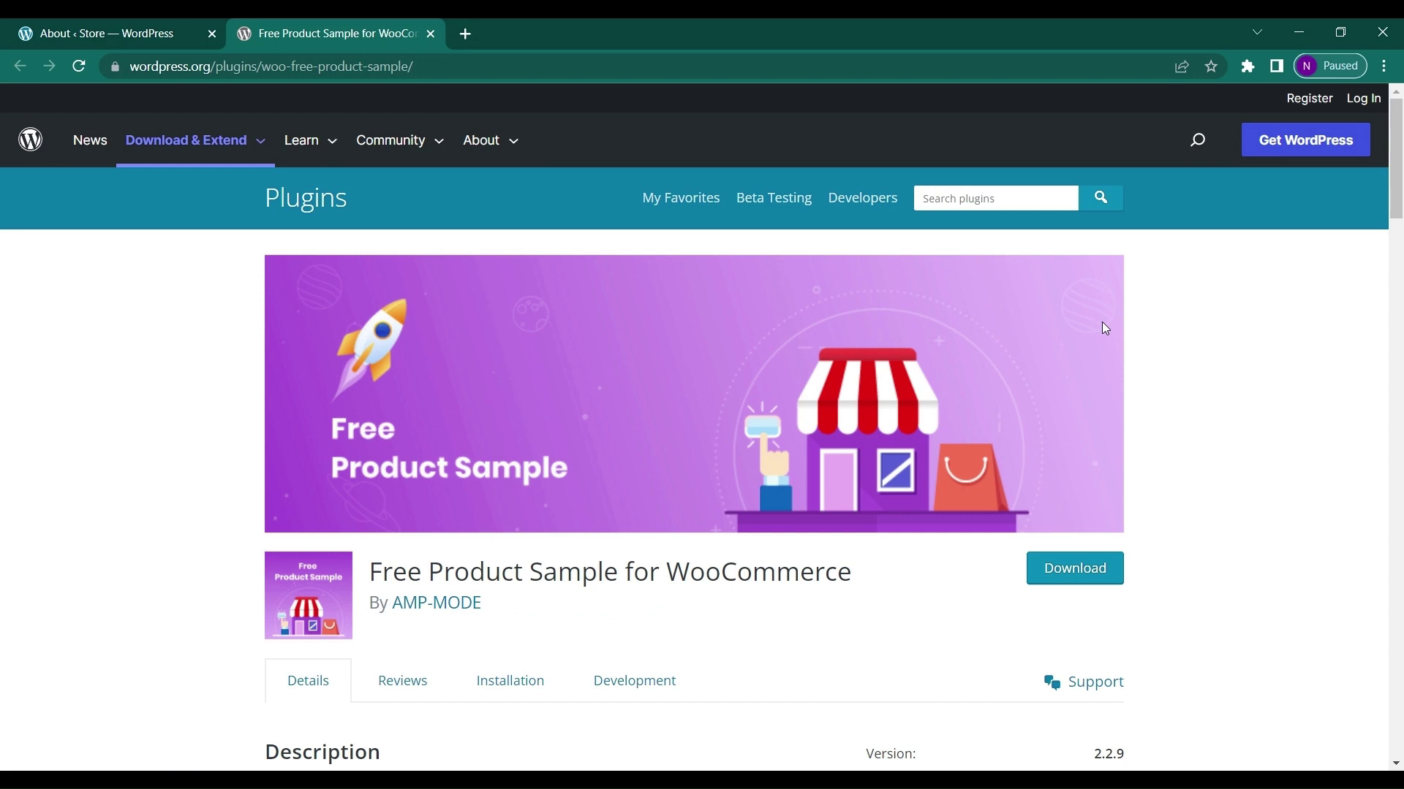